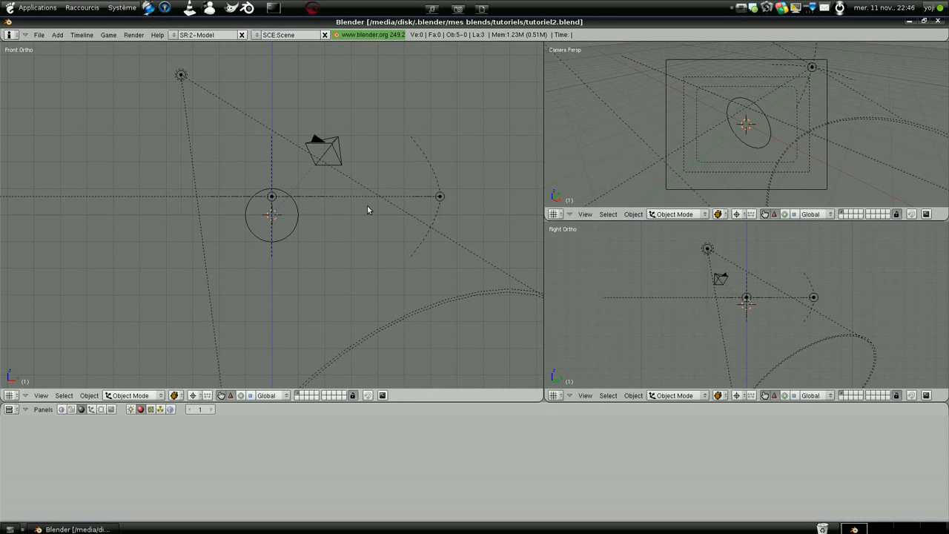
Step: Add a UV sphere with 16 segments, 16 rings and a radius of 1.00 at the 3D cursor
key(space)
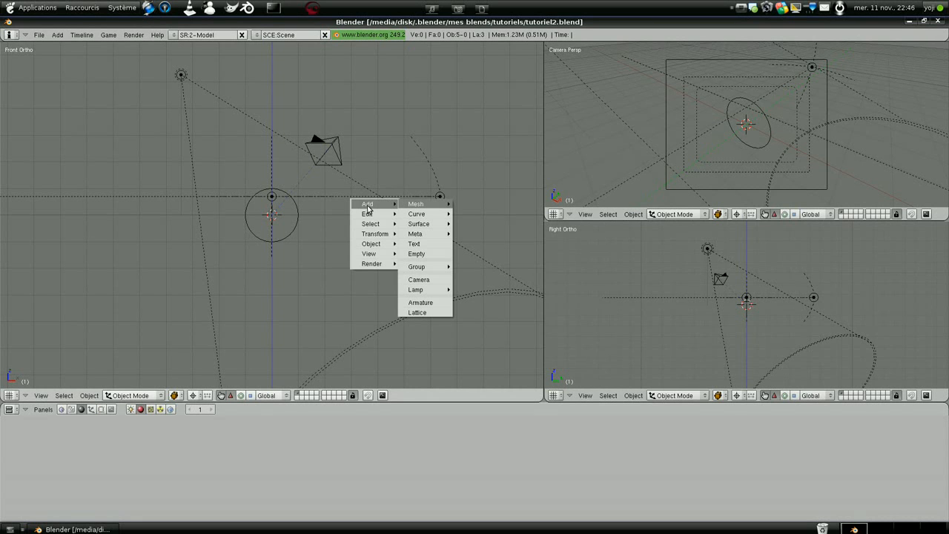
mouse_move(423, 208)
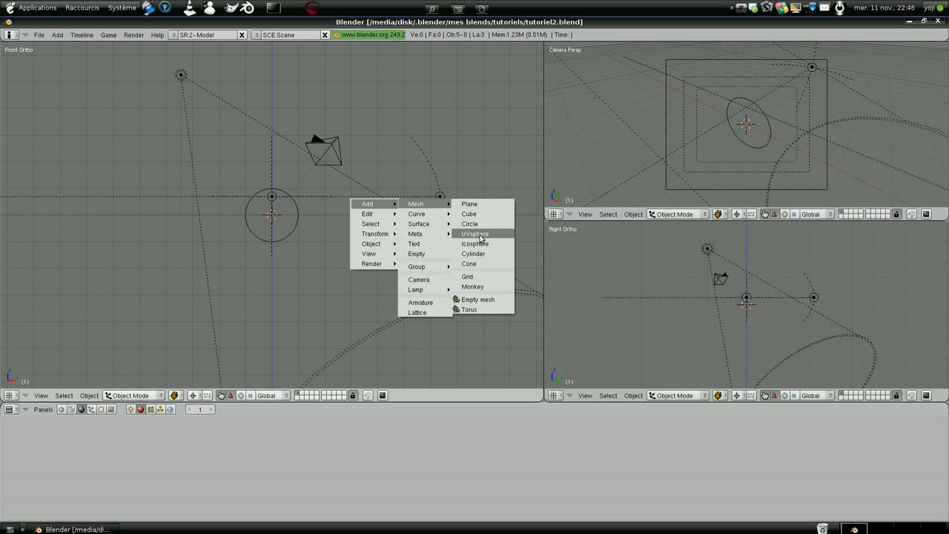
click(480, 236)
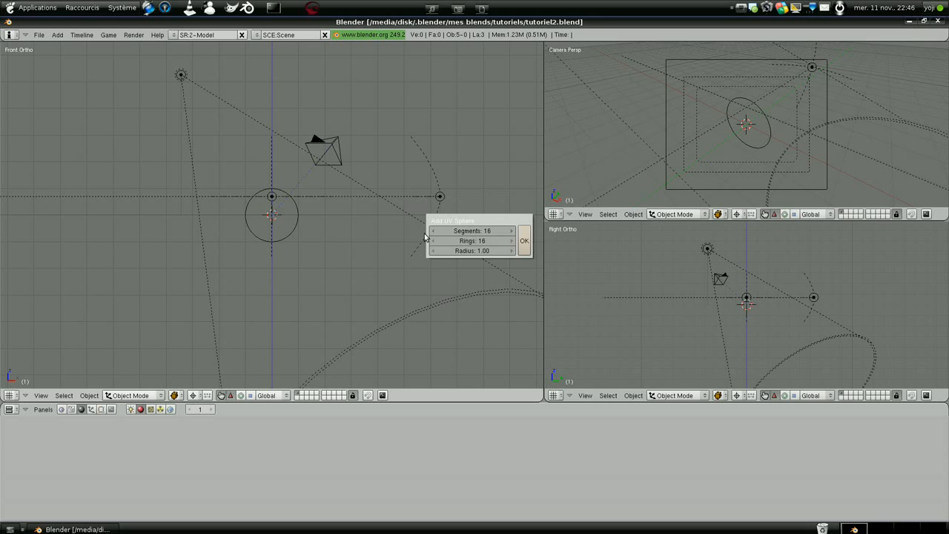
click(483, 232)
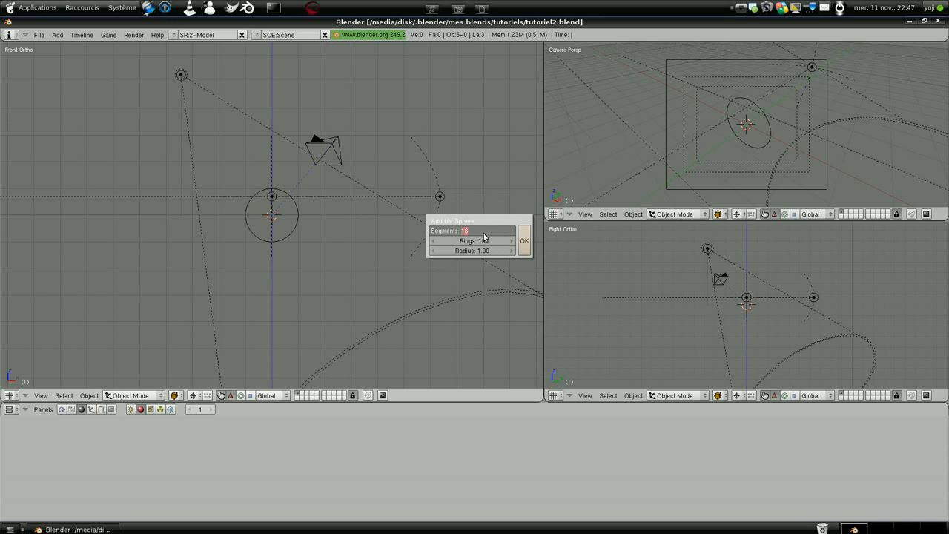
click(483, 244)
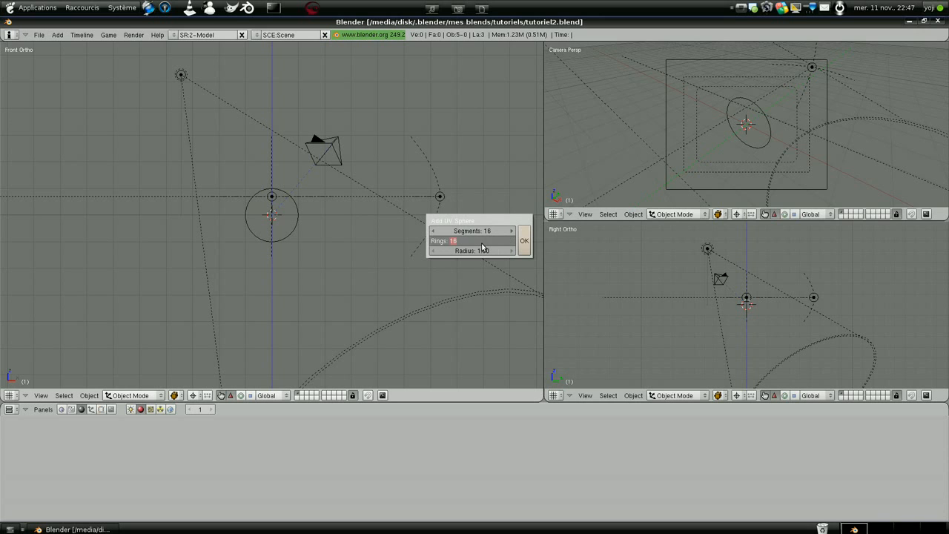
click(525, 240)
scroll(288, 236, down, 1)
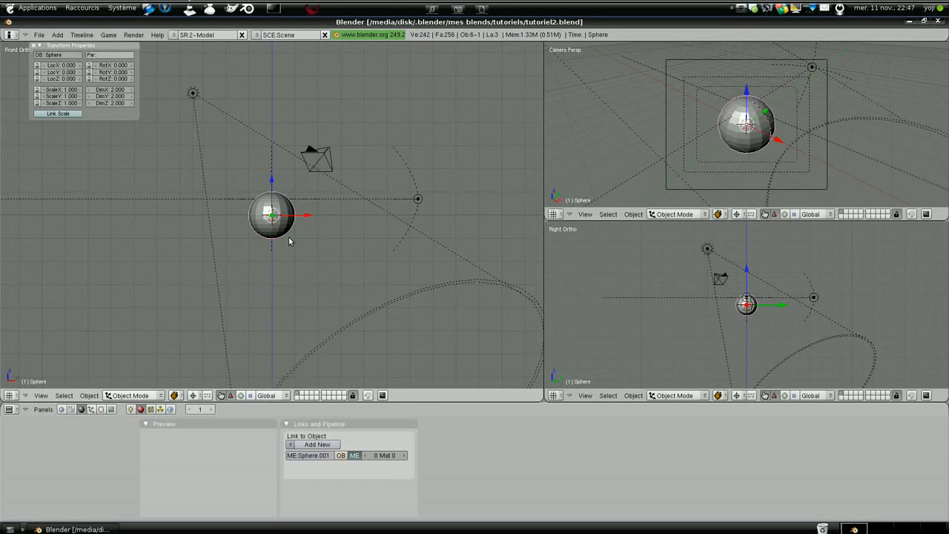
scroll(289, 238, up, 5)
middle_drag(288, 238, 276, 208)
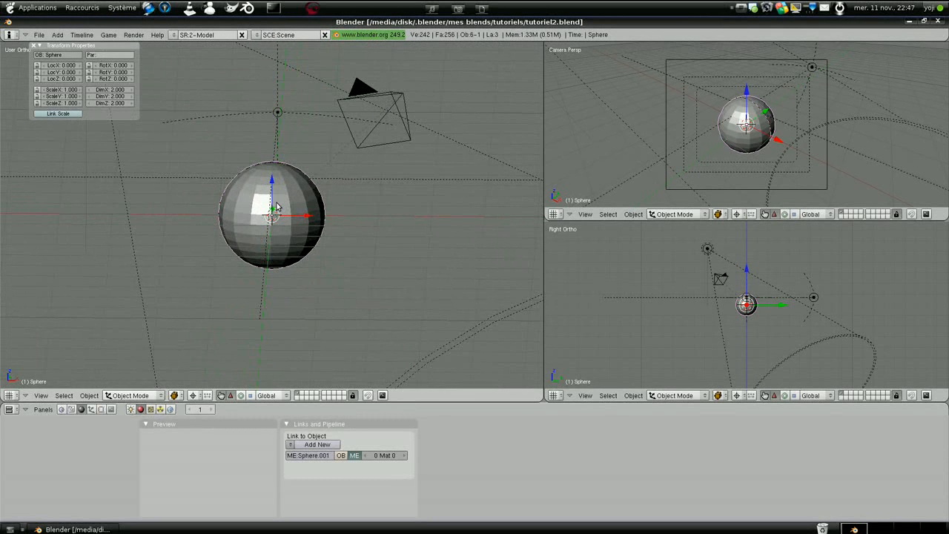
key(KP_1)
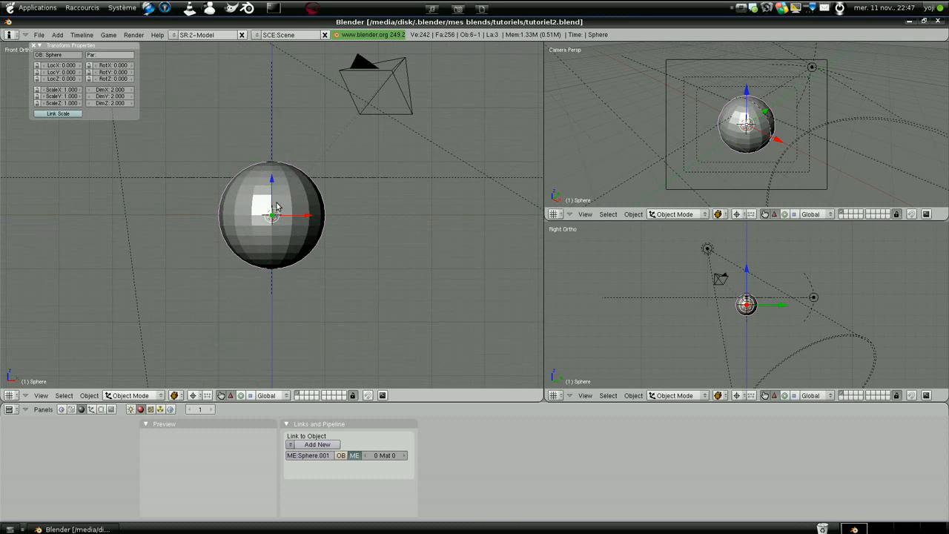
Step: Reveal the View & Controls user preferences to examine the View Name option, and hide them again
drag(108, 47, 84, 101)
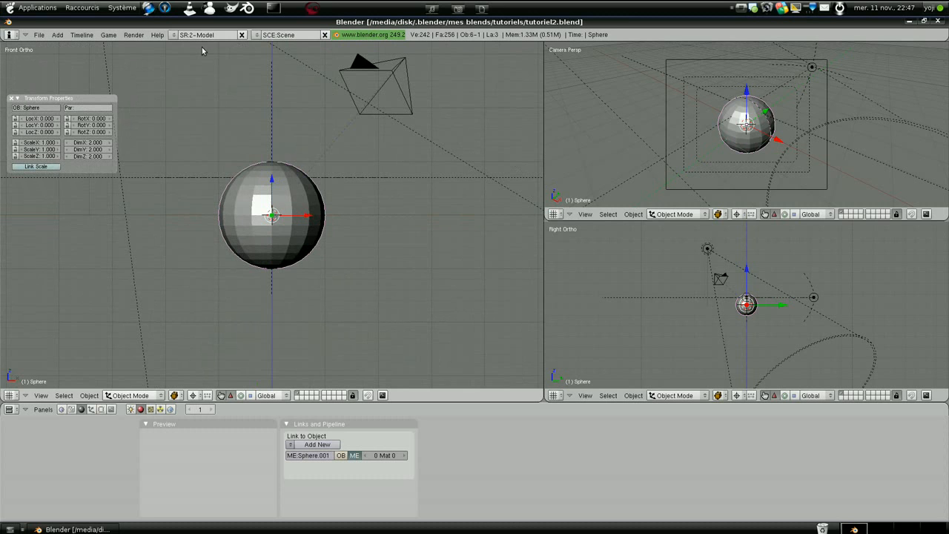
drag(206, 41, 206, 97)
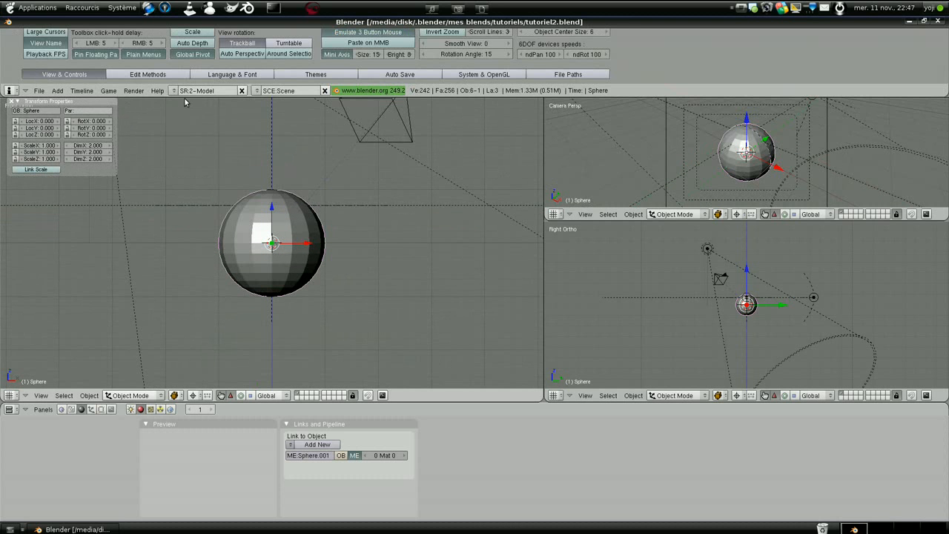
drag(184, 97, 184, 130)
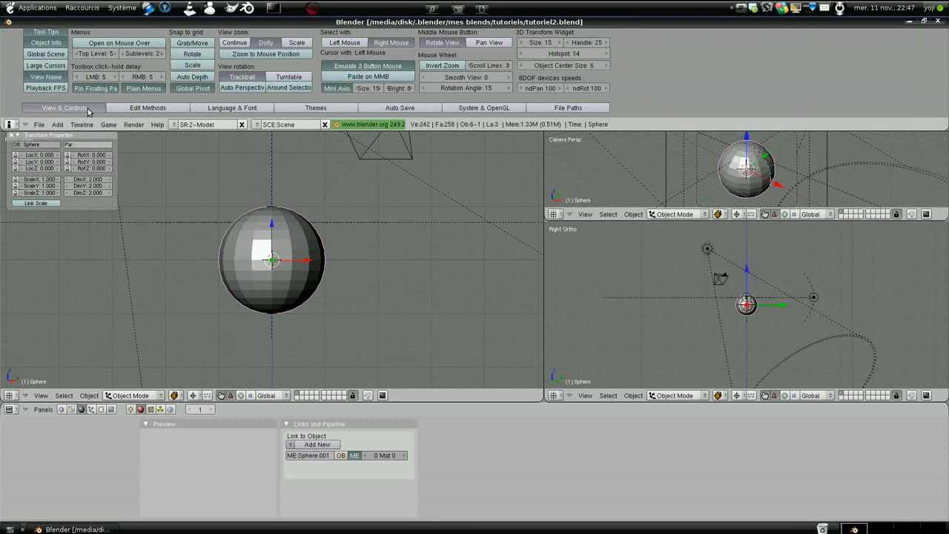
click(55, 83)
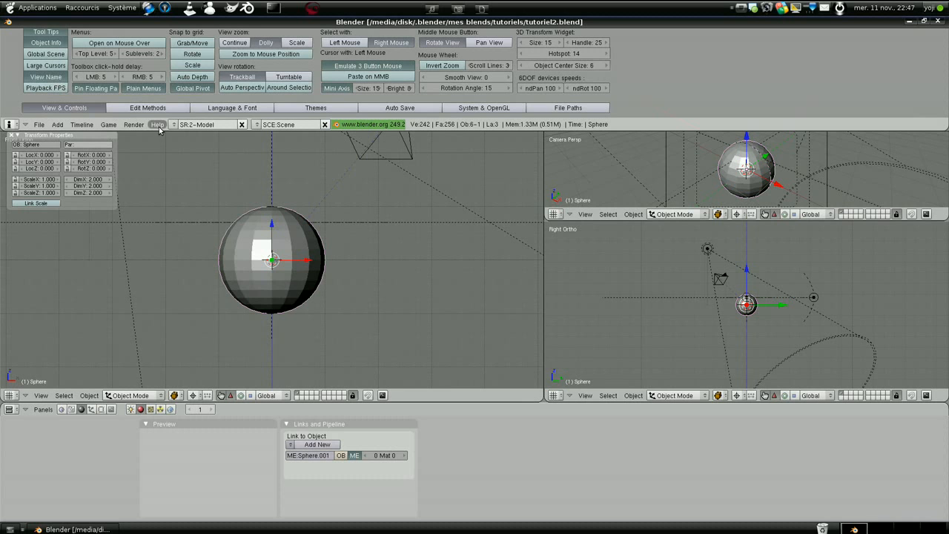
drag(160, 40, 160, 32)
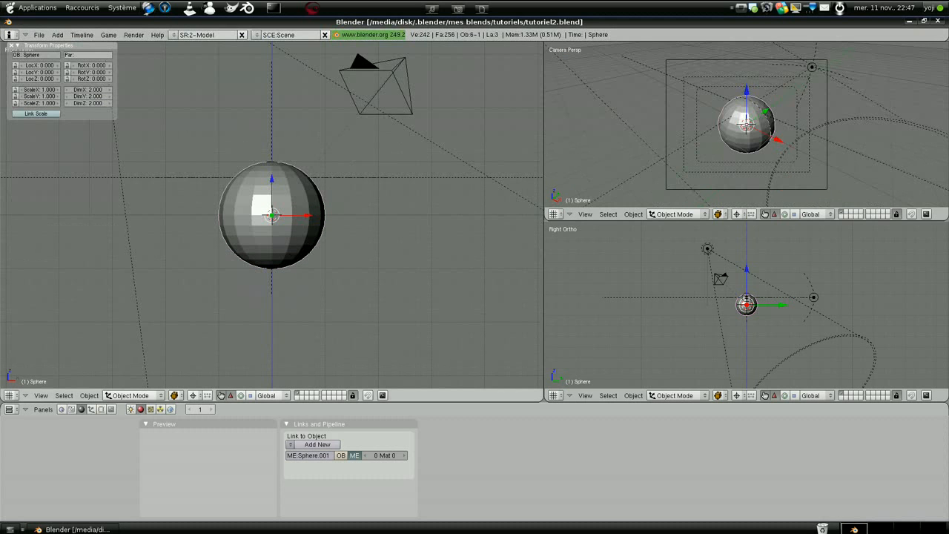
Step: Collapse the Transform Properties panel and move it clear of the view name, then compare perspective with orthographic display
click(20, 47)
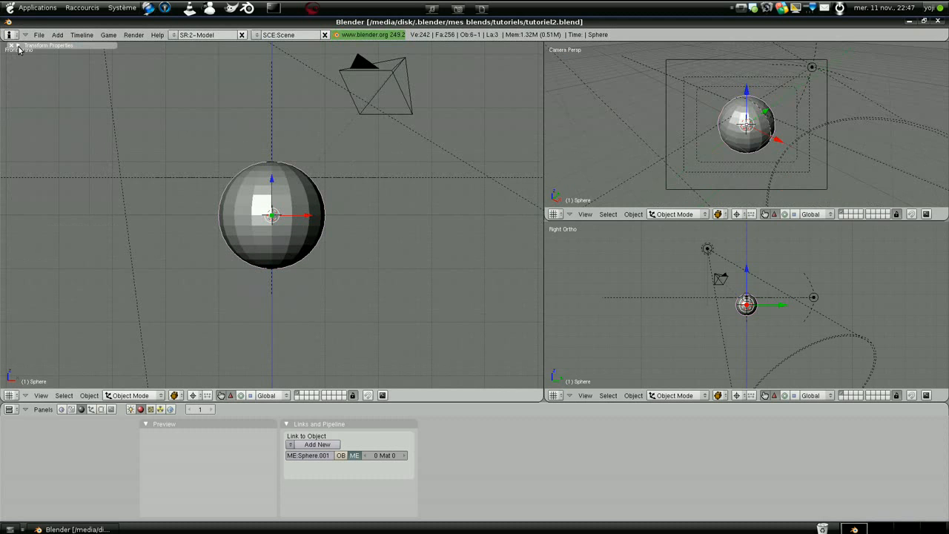
drag(84, 47, 158, 47)
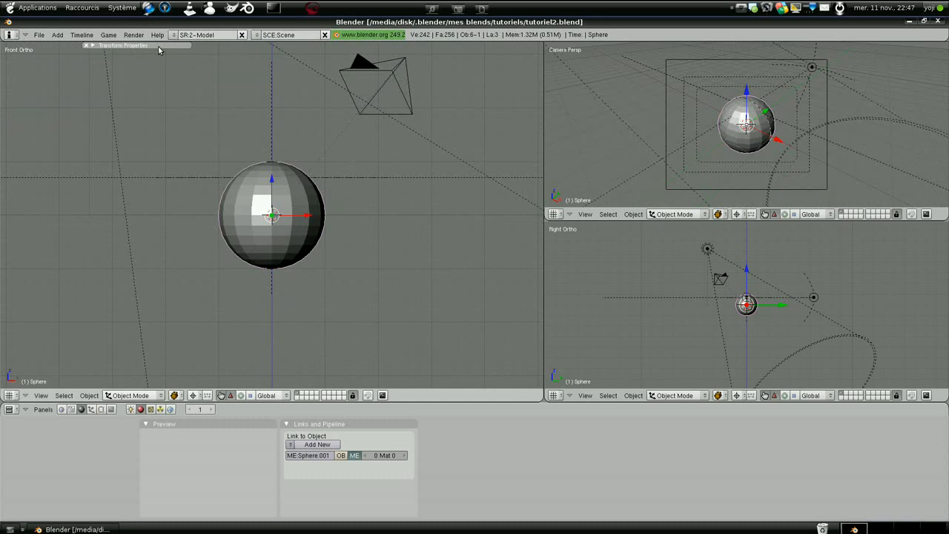
key(KP_5)
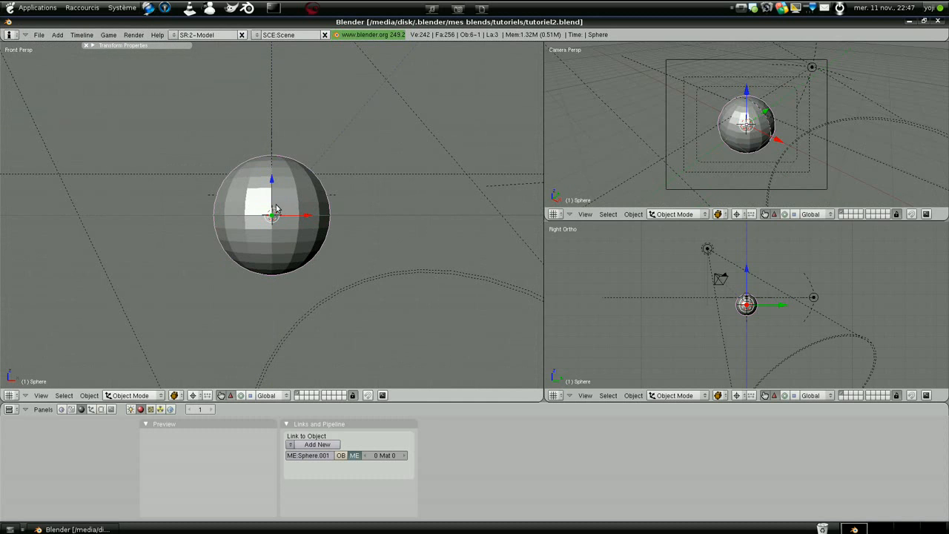
key(KP_5)
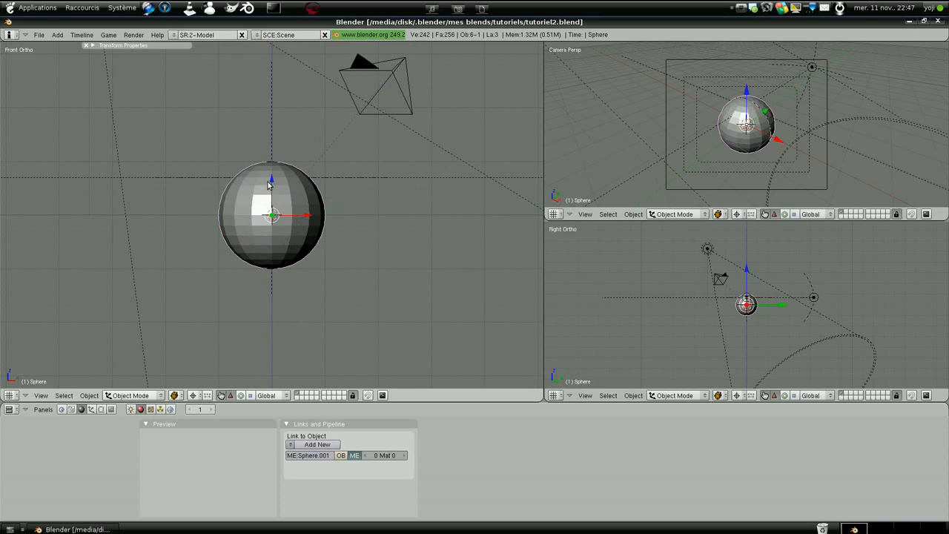
Step: Enter Edit Mode on the sphere and try vertex, edge and face selection, selecting one face just below the equator
key(Tab)
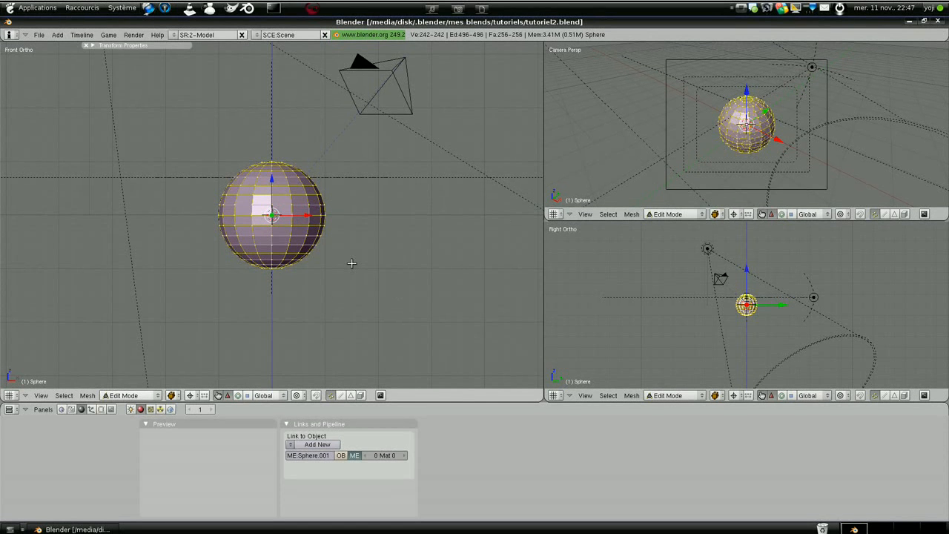
scroll(341, 260, up, 2)
scroll(338, 260, down, 1)
scroll(336, 257, up, 3)
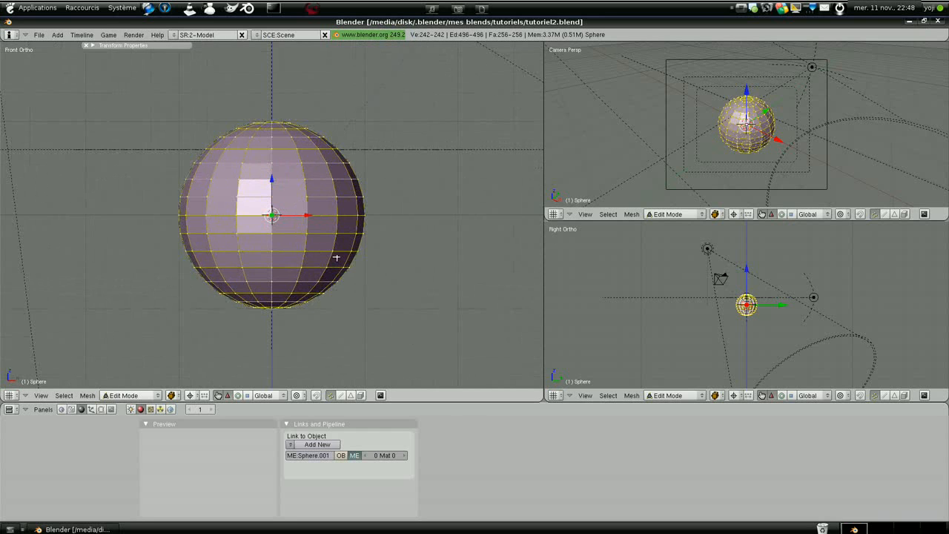
right_click(349, 179)
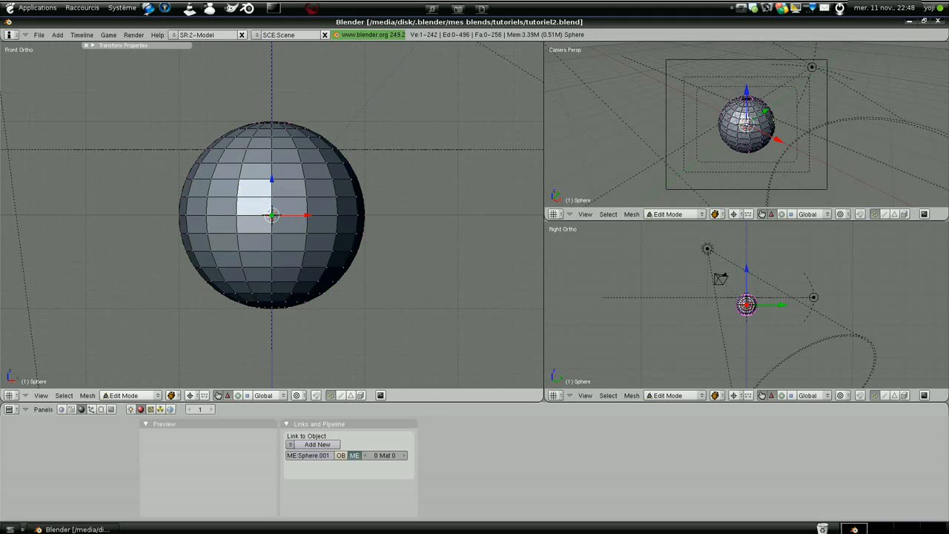
click(341, 395)
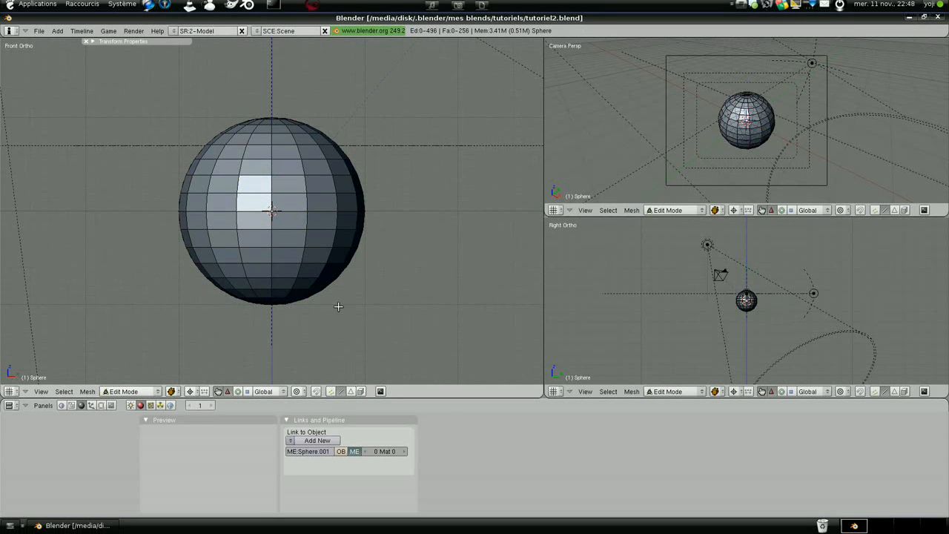
scroll(338, 306, up, 3)
right_click(313, 210)
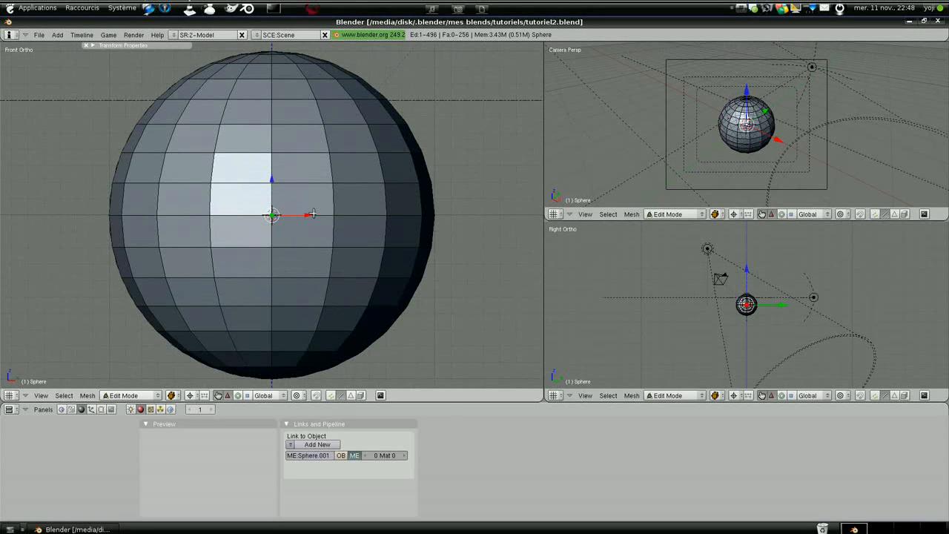
click(351, 391)
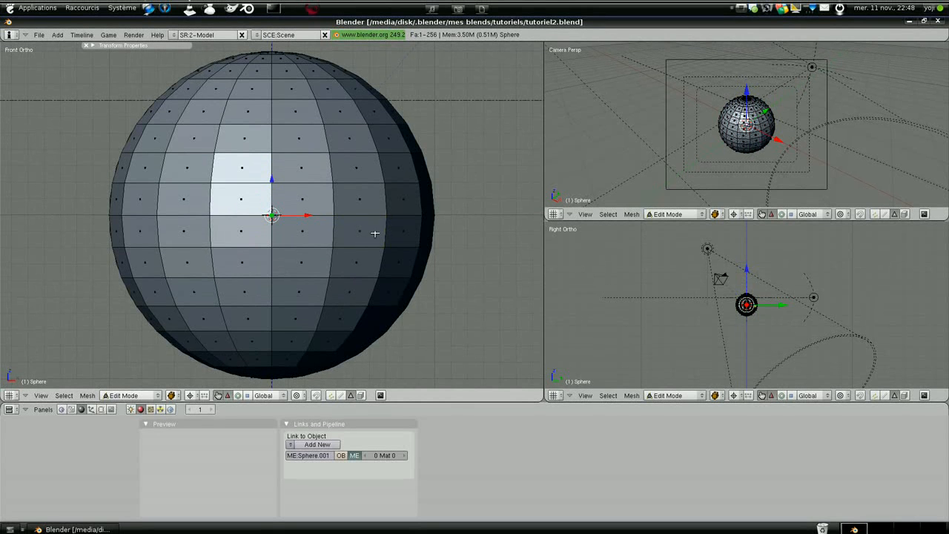
right_click(363, 233)
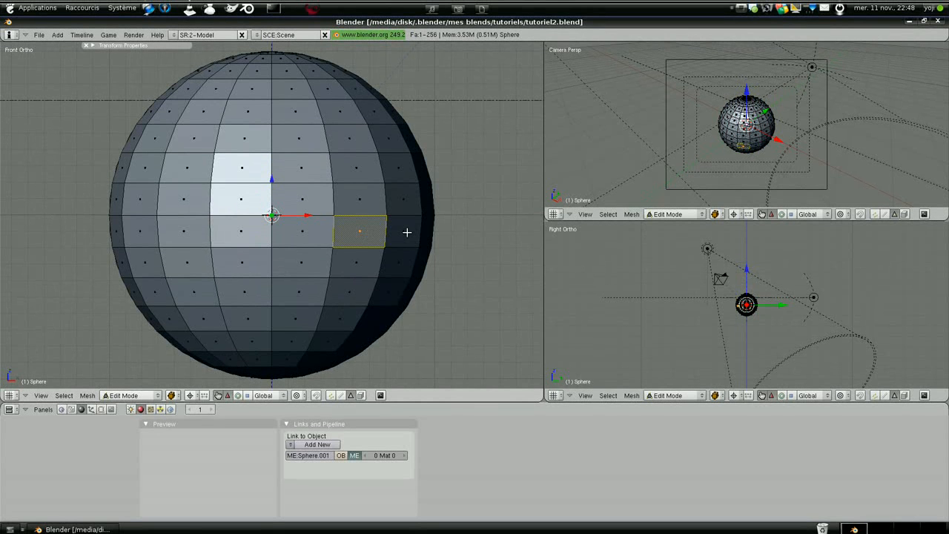
Step: Try moving, rotating and scaling the selected face of the sphere
key(g)
right_click(437, 263)
key(r)
right_click(436, 261)
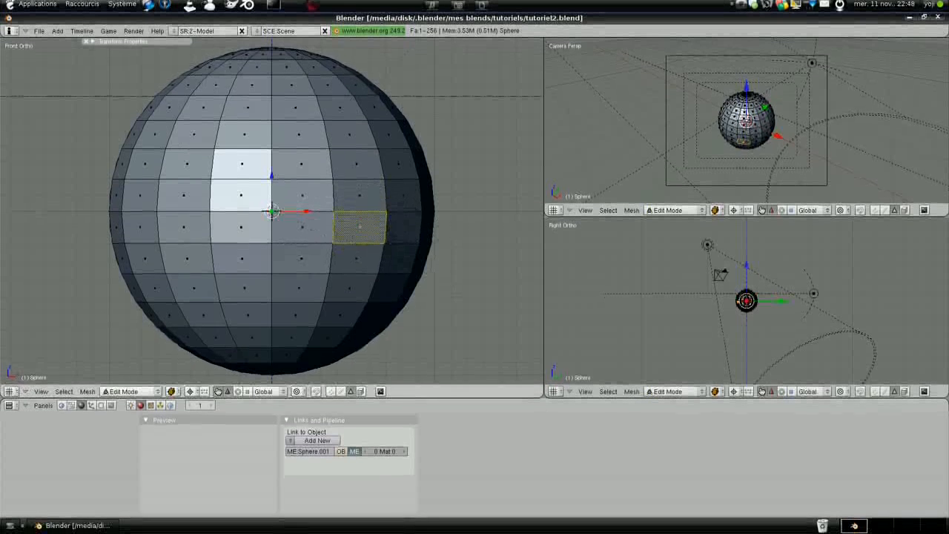
key(s)
right_click(434, 285)
scroll(387, 230, down, 4)
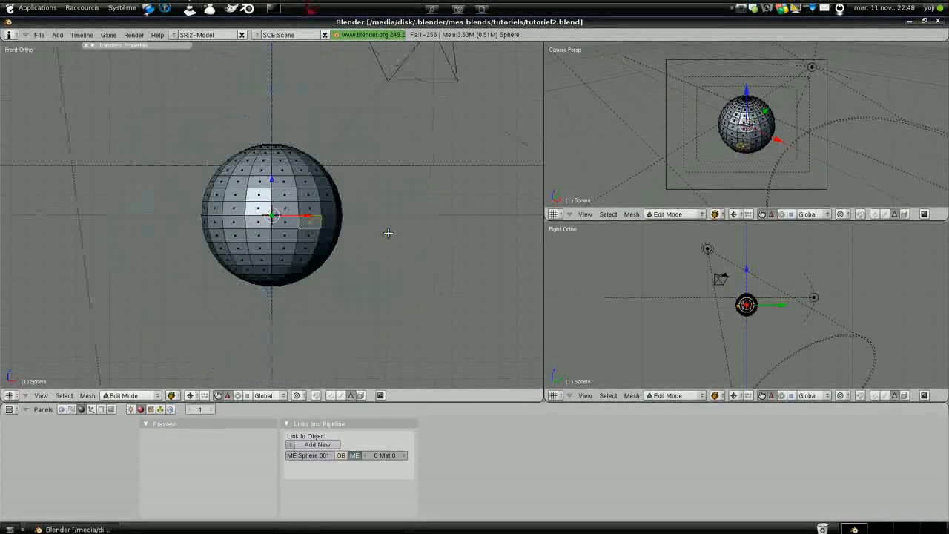
scroll(388, 230, up, 3)
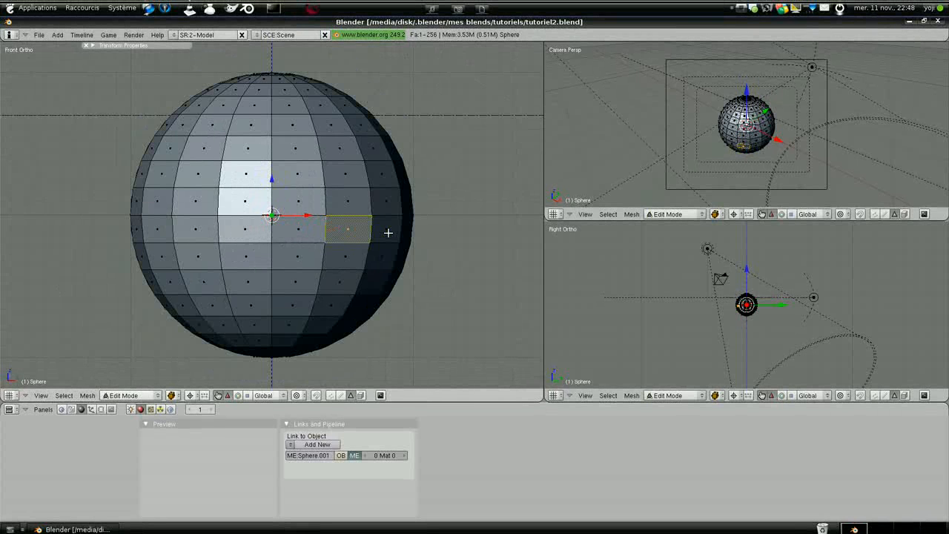
Step: Return to vertex selection and delete all of the sphere's vertices below the equator
click(333, 394)
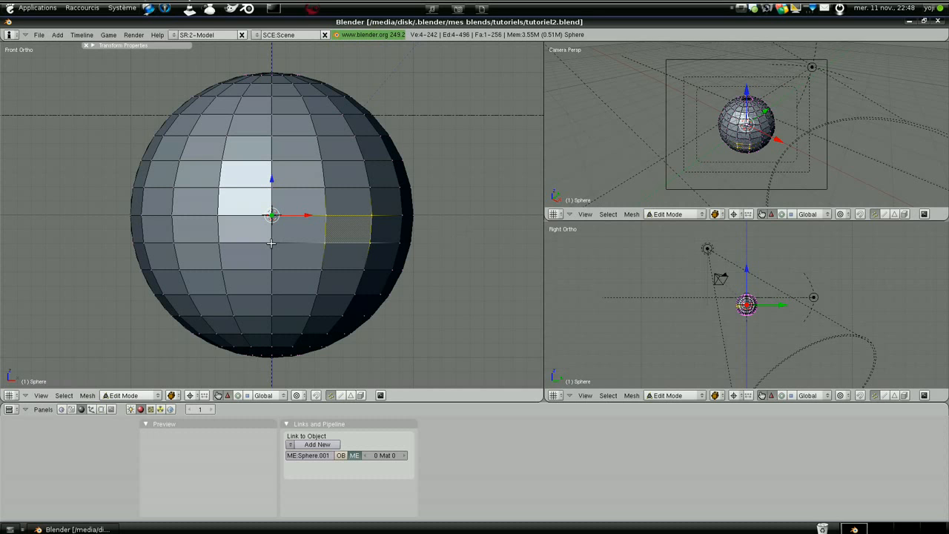
key(a)
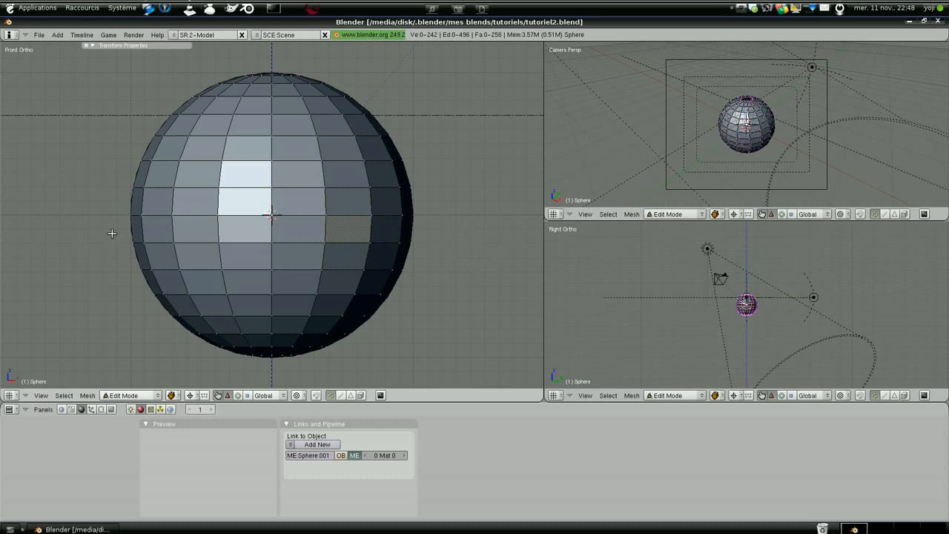
key(b)
drag(114, 229, 434, 363)
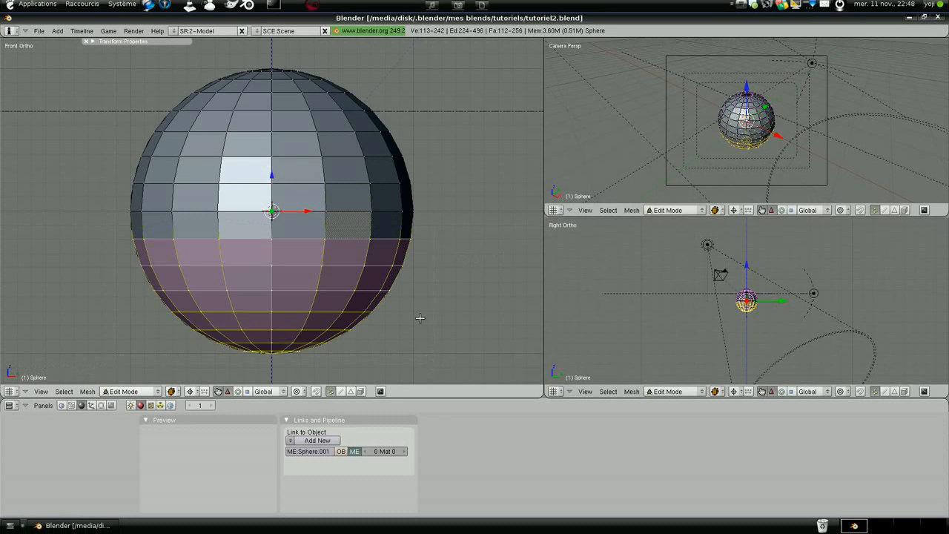
key(x)
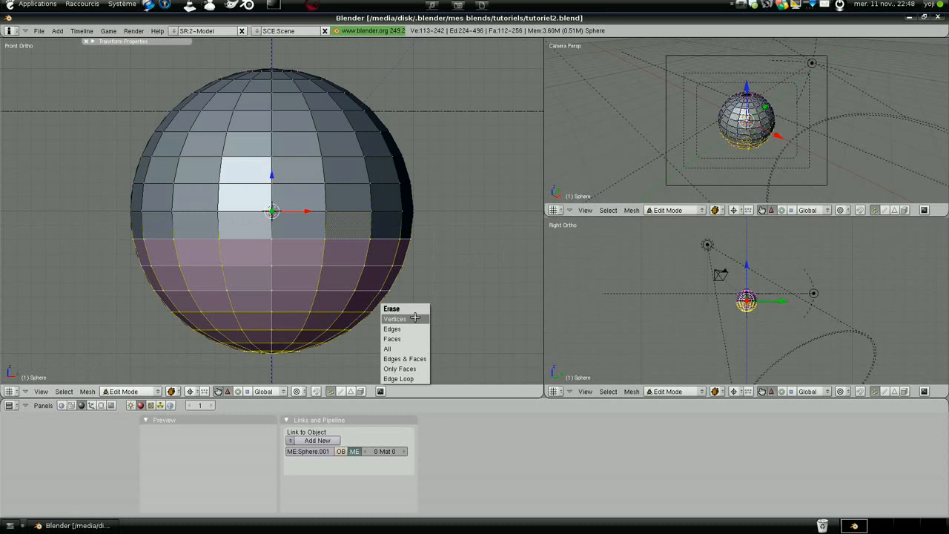
click(415, 317)
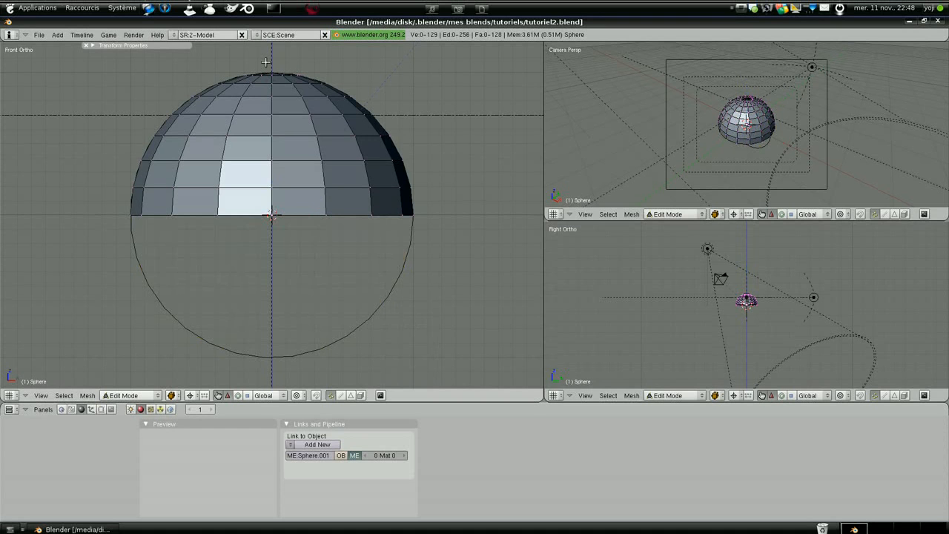
Step: Delete the vertices of the dome's left half as seen from the front, and show the remaining part from above
key(b)
drag(266, 64, 112, 250)
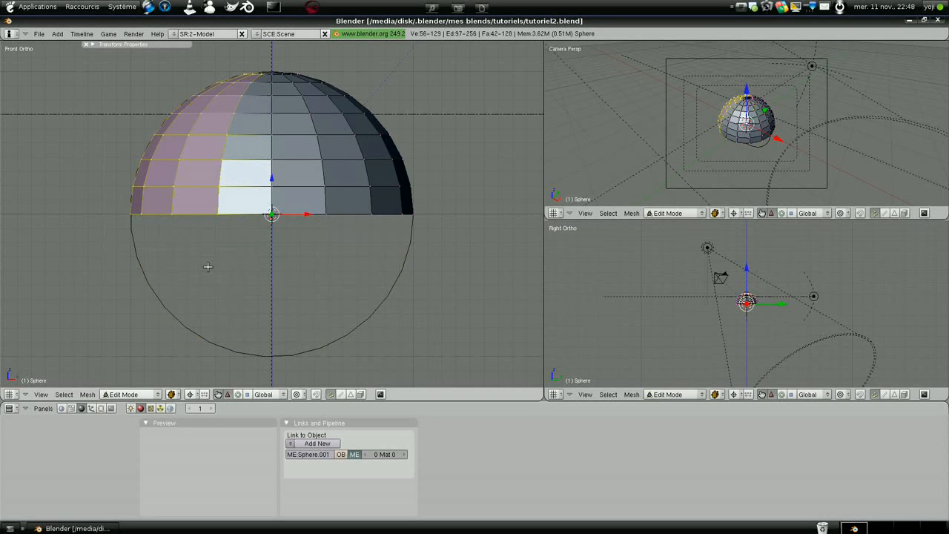
key(Delete)
click(207, 267)
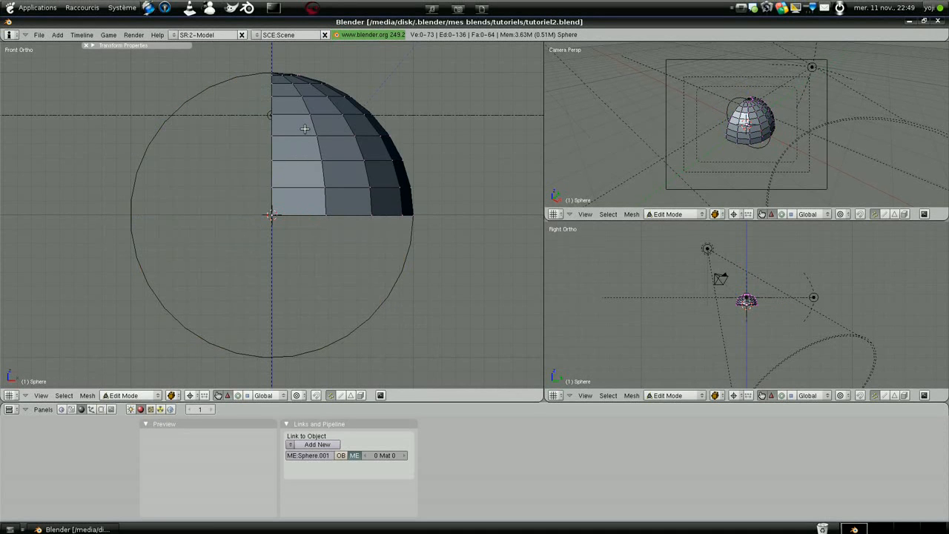
key(KP_7)
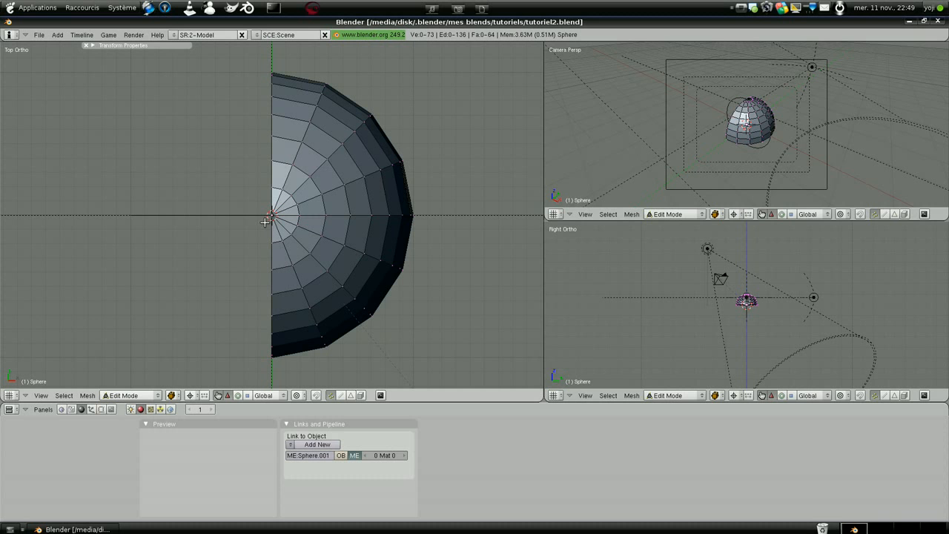
Step: Delete the vertices of the half dome's lower half as seen from above, leaving a quarter of the dome
key(b)
drag(263, 221, 419, 373)
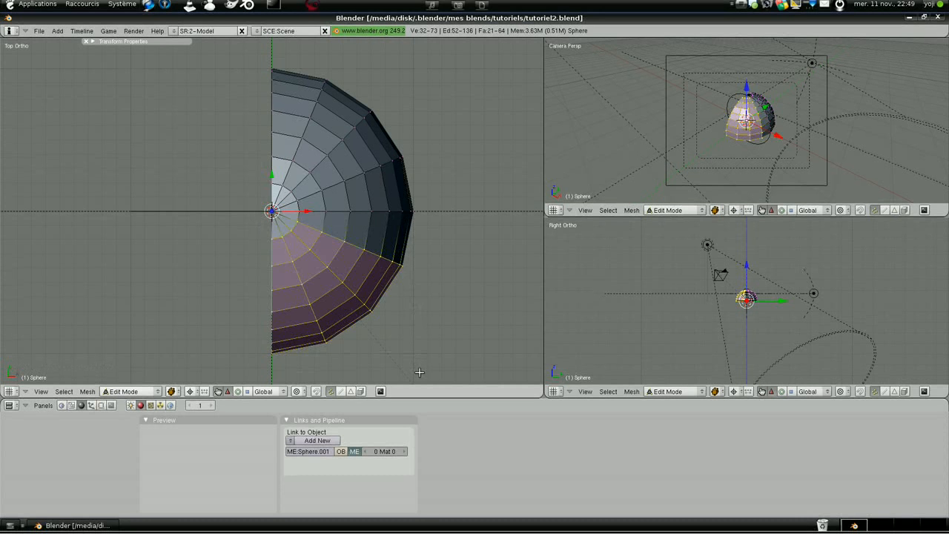
key(x)
click(383, 265)
Step: Delete the pole vertex and the first ring of vertices around it, opening the top of the quarter dome
scroll(274, 241, up, 2)
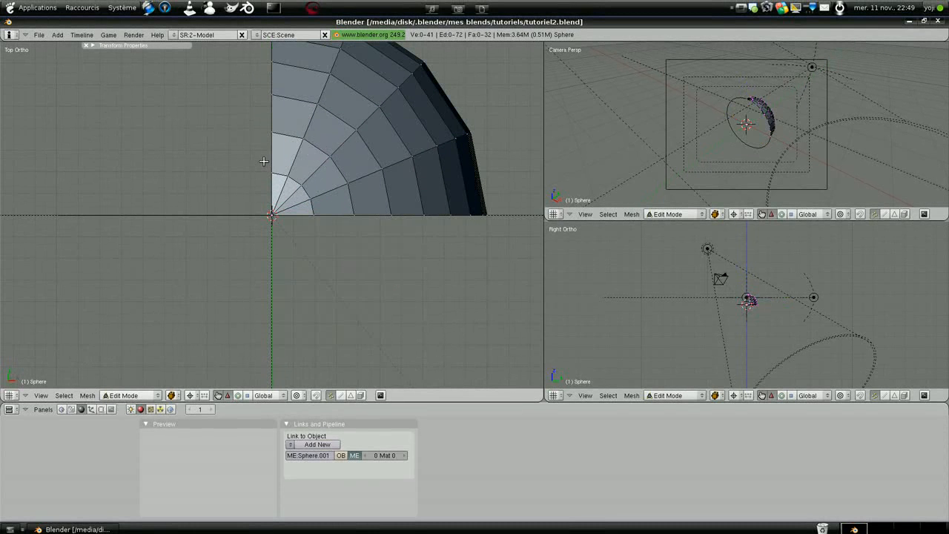
key(b)
drag(258, 161, 330, 247)
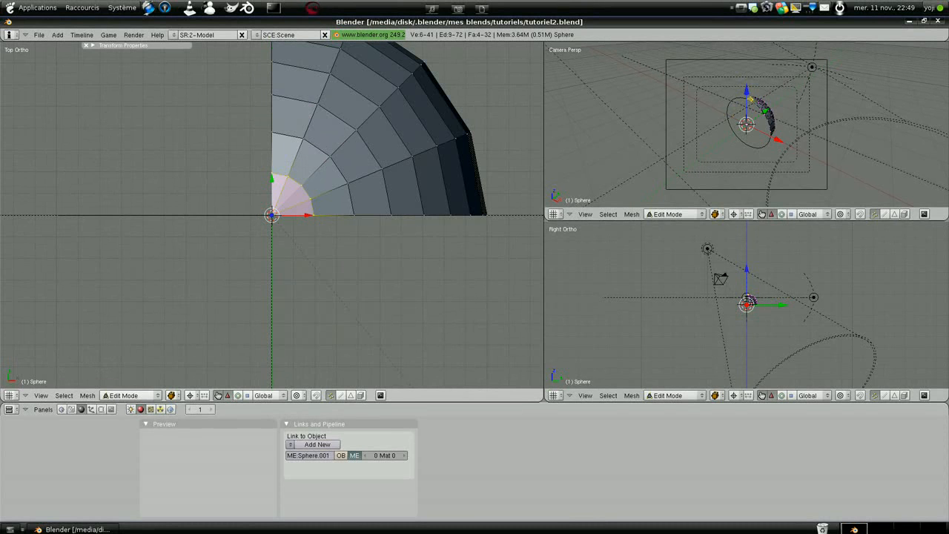
key(x)
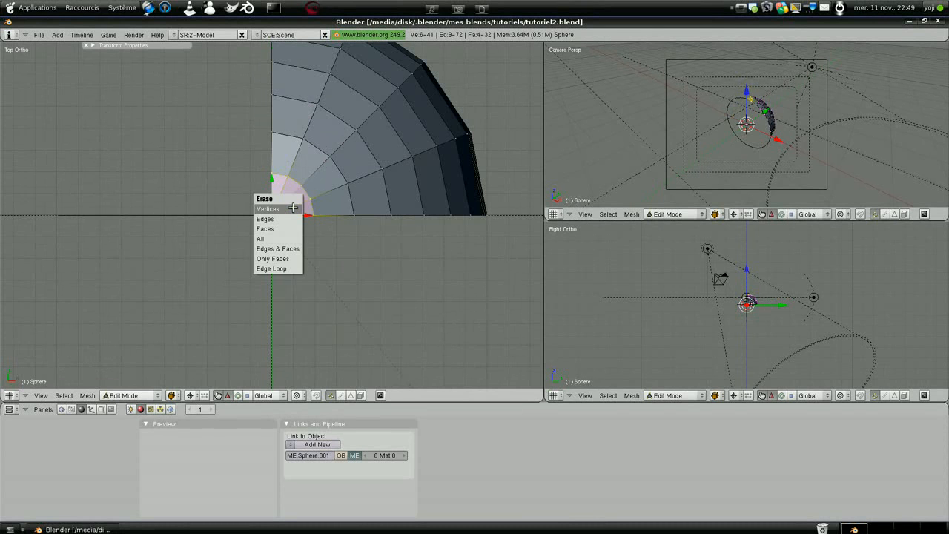
click(293, 209)
scroll(275, 254, down, 3)
mouse_move(275, 254)
middle_down()
mouse_move(186, 229)
mouse_move(102, 228)
mouse_move(256, 256)
mouse_move(440, 214)
mouse_move(277, 96)
mouse_move(231, 140)
mouse_move(250, 207)
mouse_move(275, 218)
middle_up()
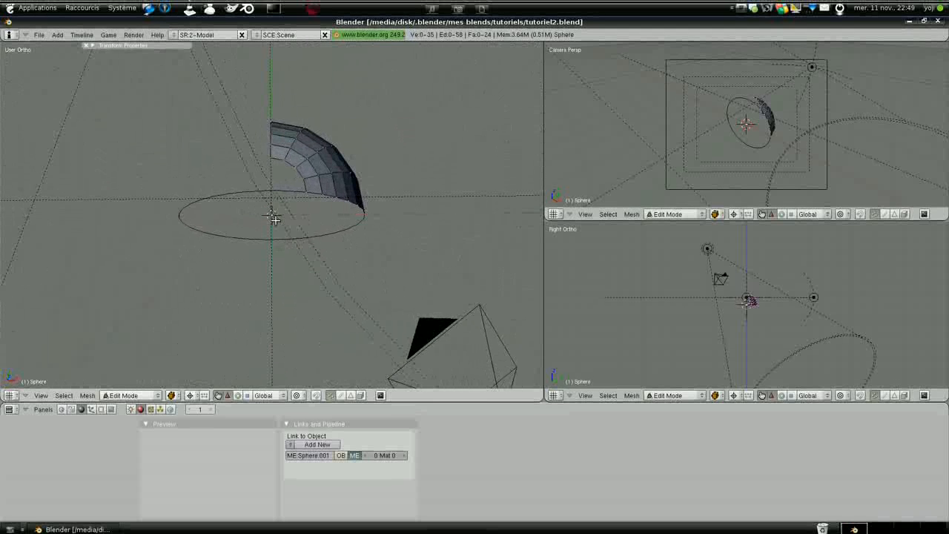
scroll(275, 220, up, 4)
middle_drag(444, 259, 265, 224)
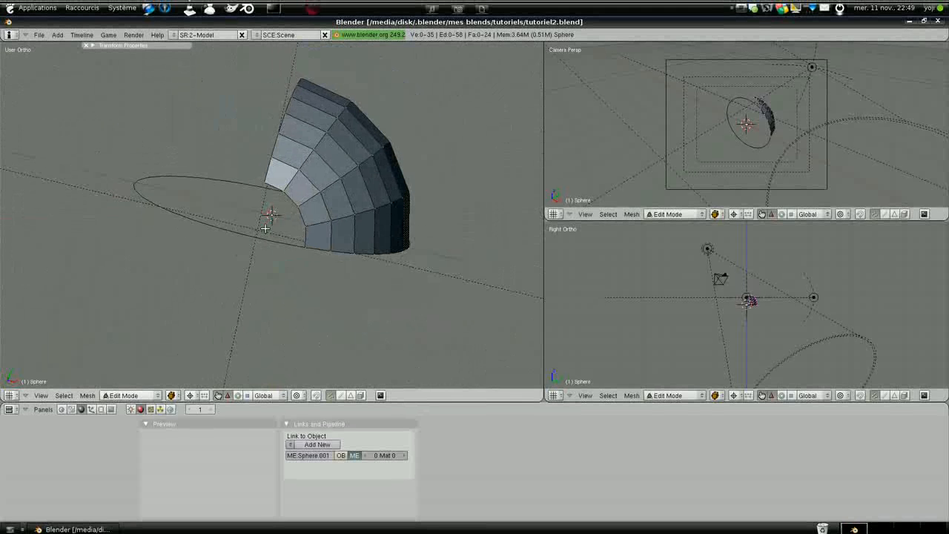
Step: Rip the quarter dome apart along its middle radial edge loop in top view, leaving the ripped edges in place
key(KP_7)
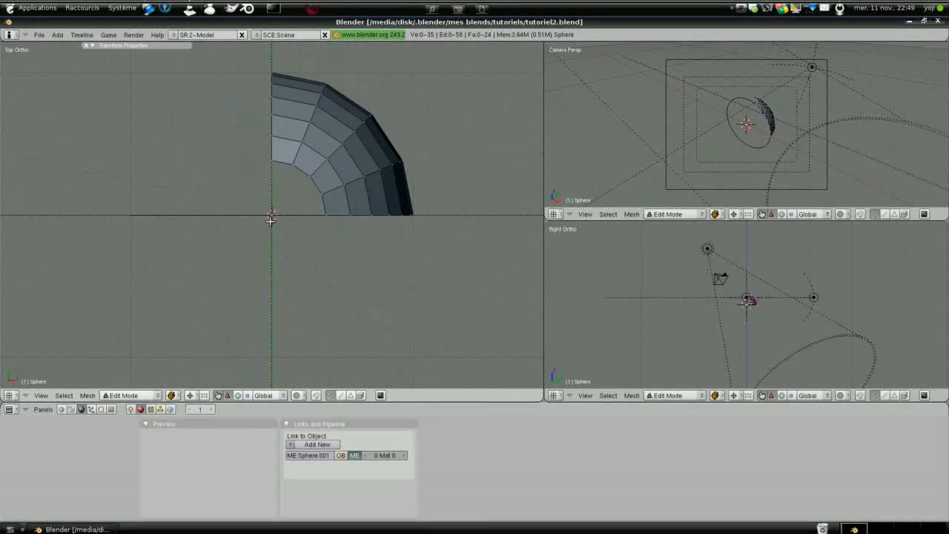
shift+middle_drag(274, 208, 263, 268)
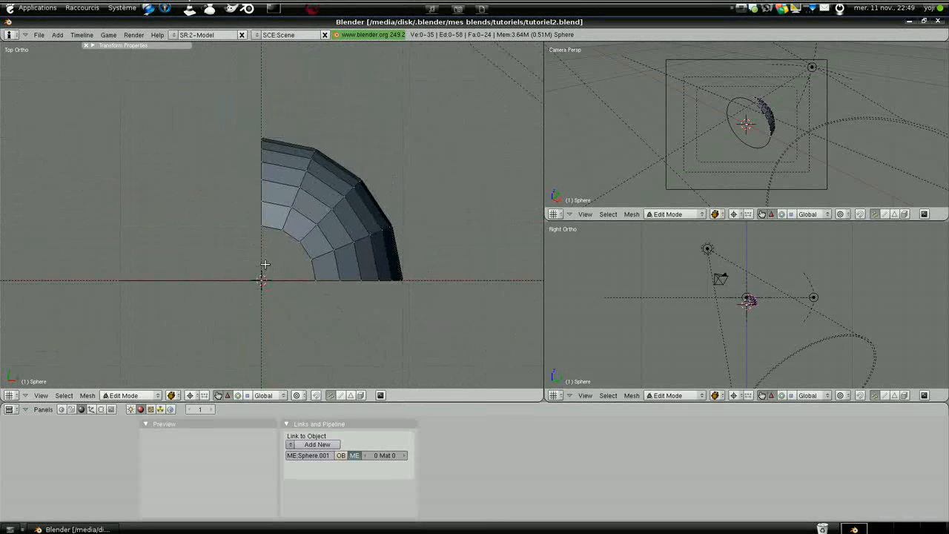
scroll(264, 265, up, 4)
scroll(265, 262, down, 2)
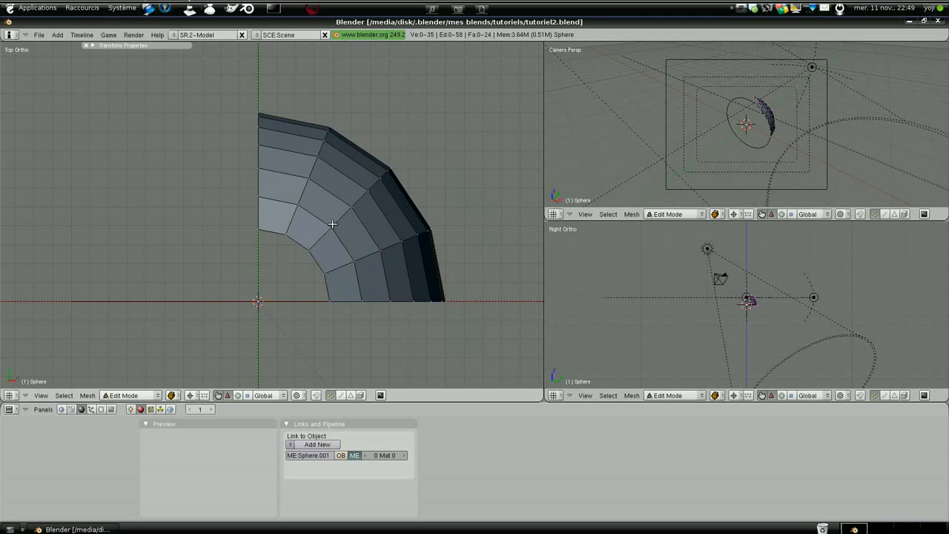
alt+right_click(309, 249)
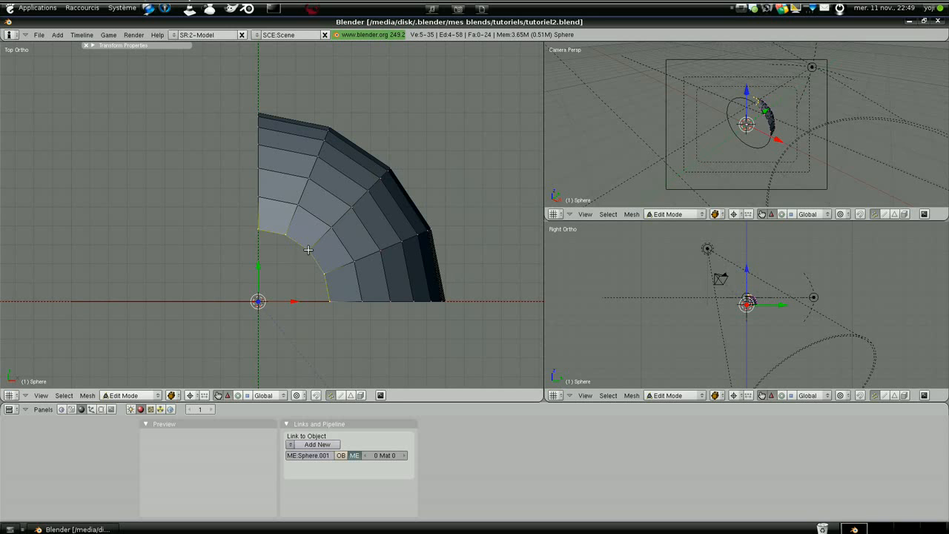
alt+right_click(351, 210)
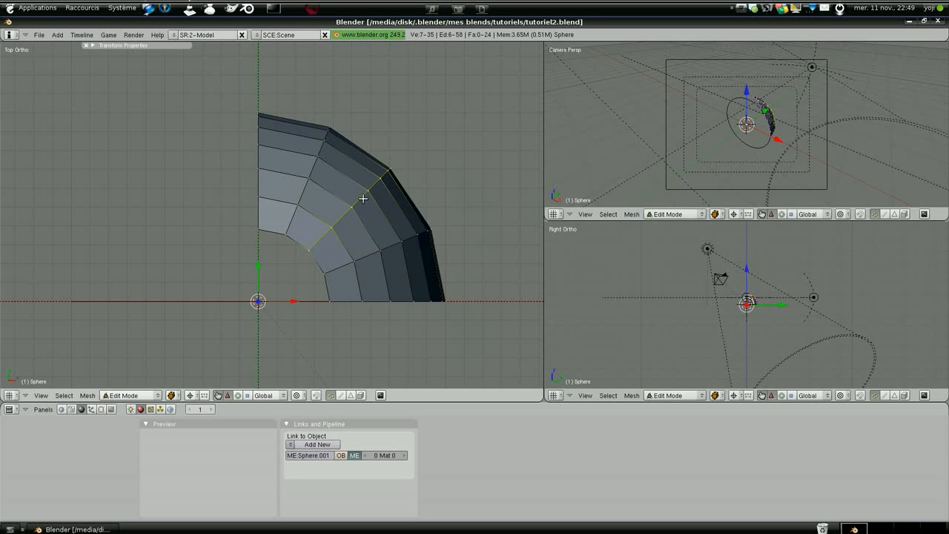
scroll(420, 191, down, 1)
scroll(413, 197, up, 2)
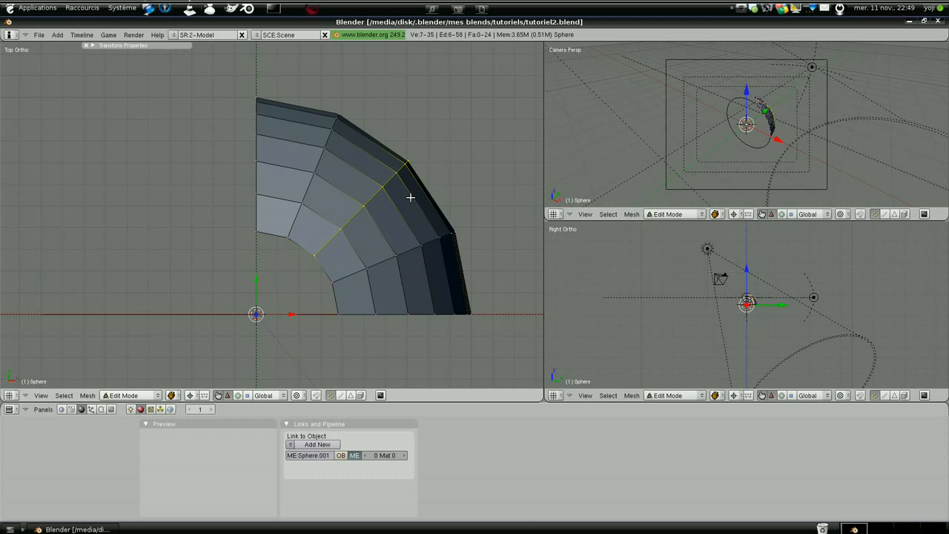
key(g)
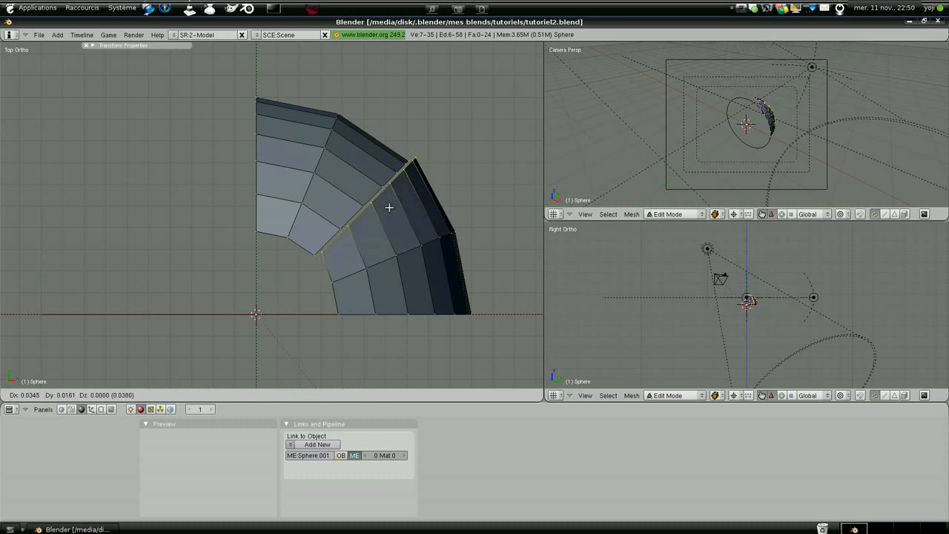
click(386, 211)
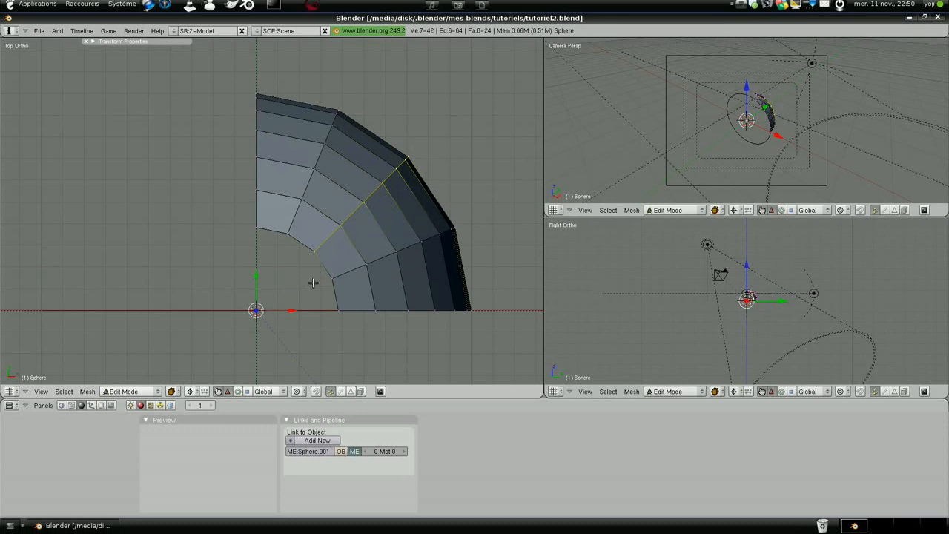
click(255, 274)
text(0)
text(.0-2)
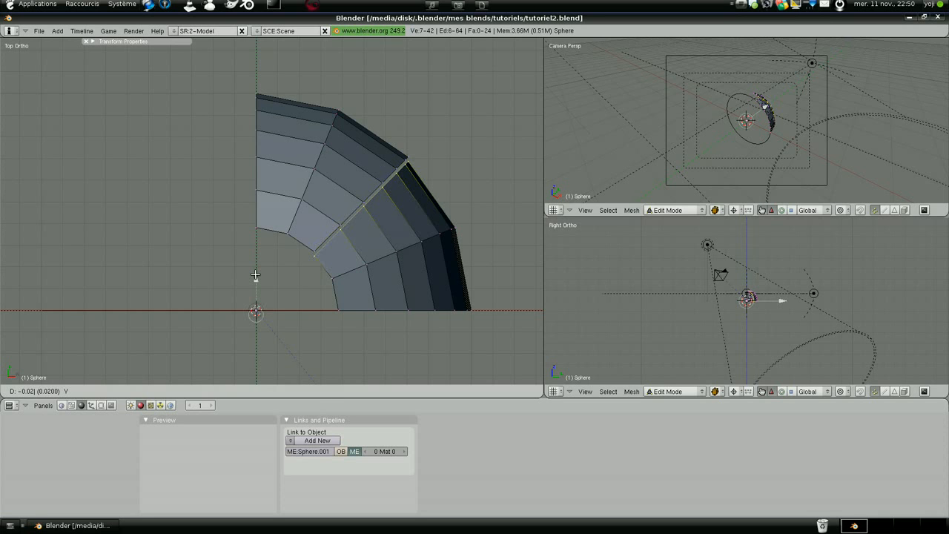
key(BackSpace)
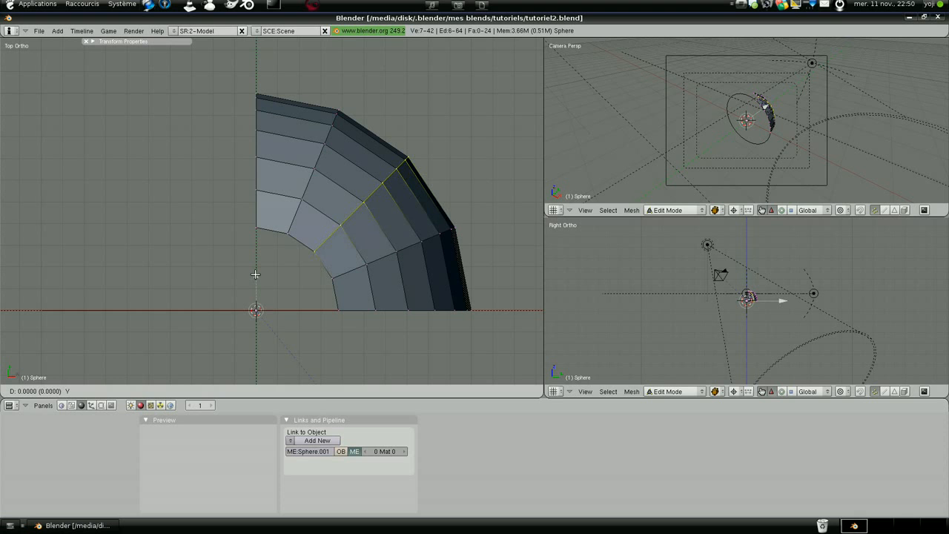
key(Escape)
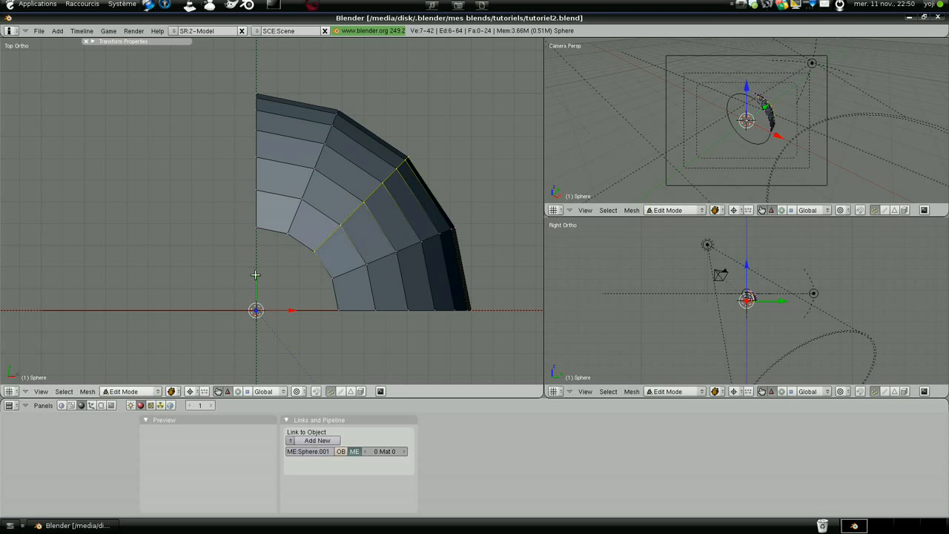
Step: Move the ripped edge loop of the piece next to the X axis 0.02 along X in top view
key(KP_0)
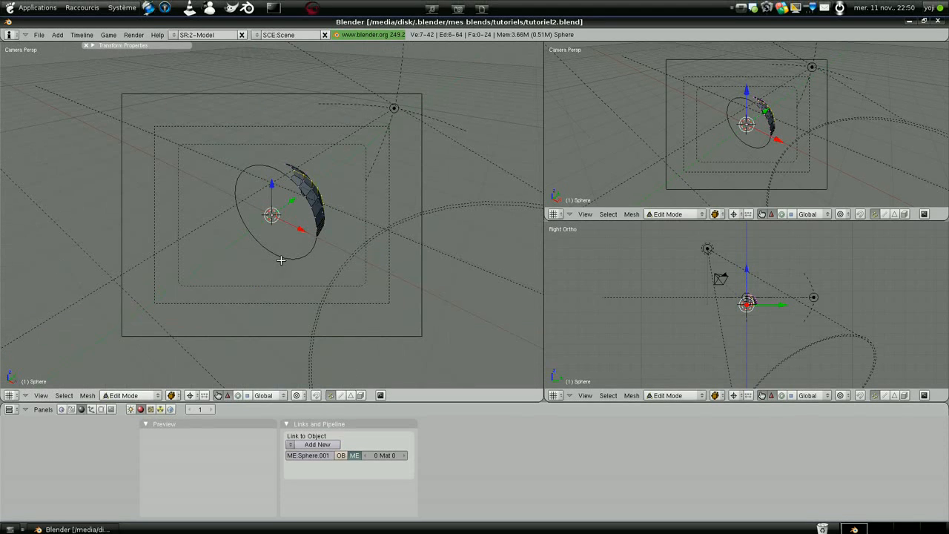
key(KP_Decimal)
key(KP_7)
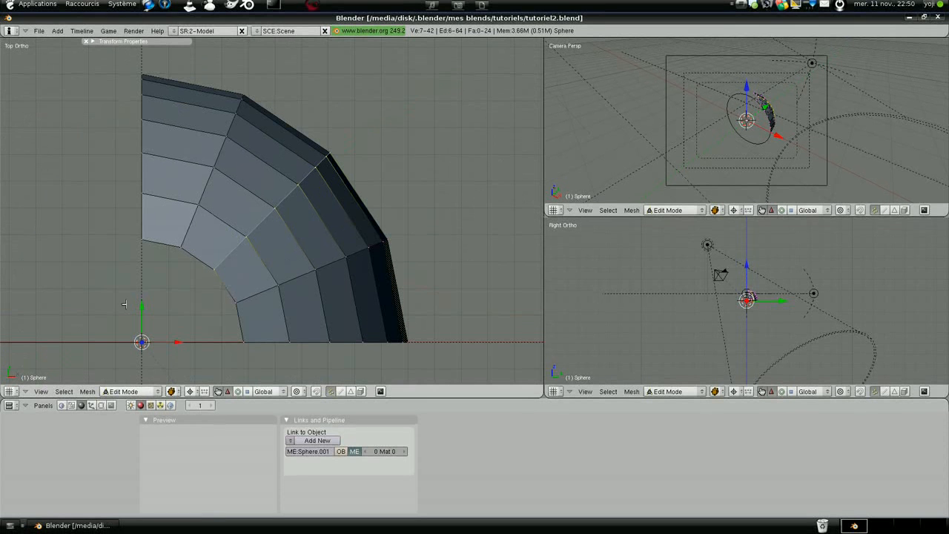
click(179, 342)
text(0.02 (0.0200) X)
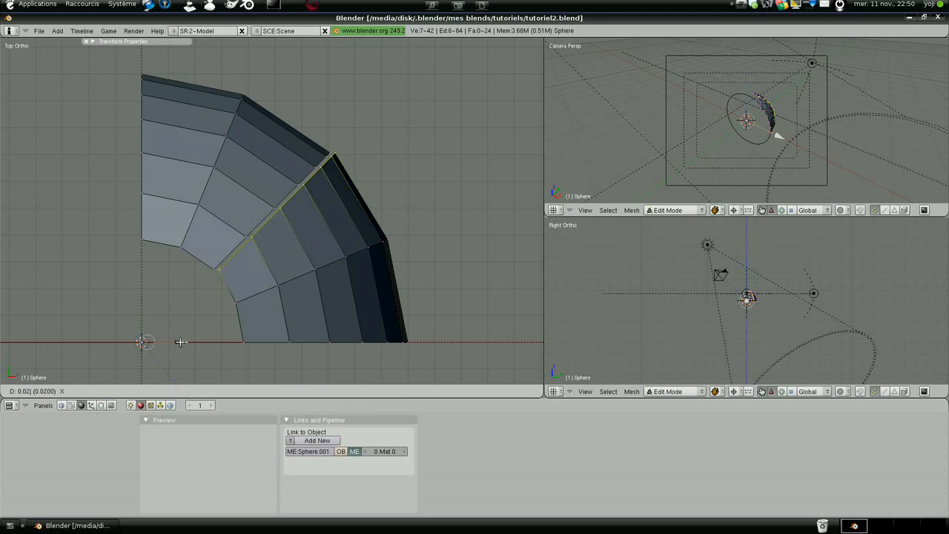
key(Return)
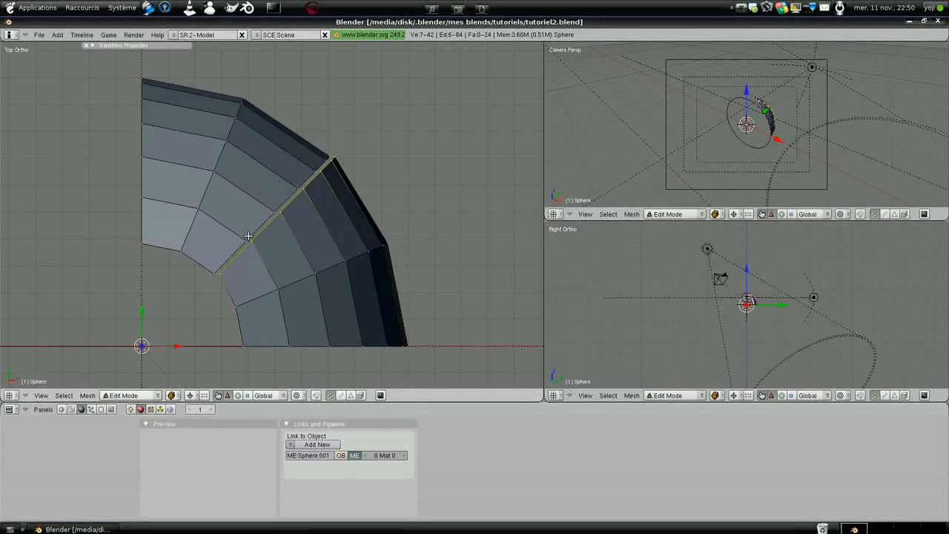
Step: Select the facing ripped edge loop on the other piece and move it 0.02 along Y
alt+right_click(241, 233)
alt+right_click(274, 213)
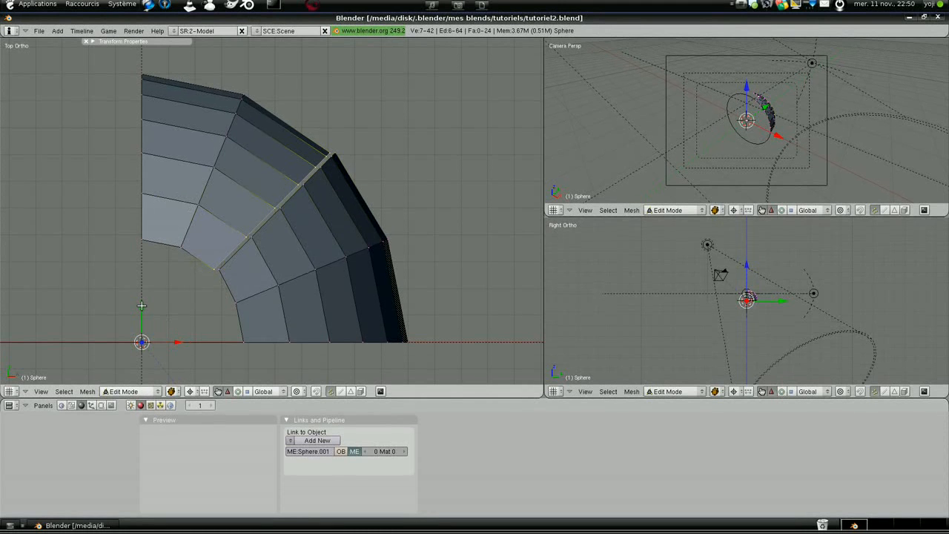
text(gy0.02| (0.0200) Y)
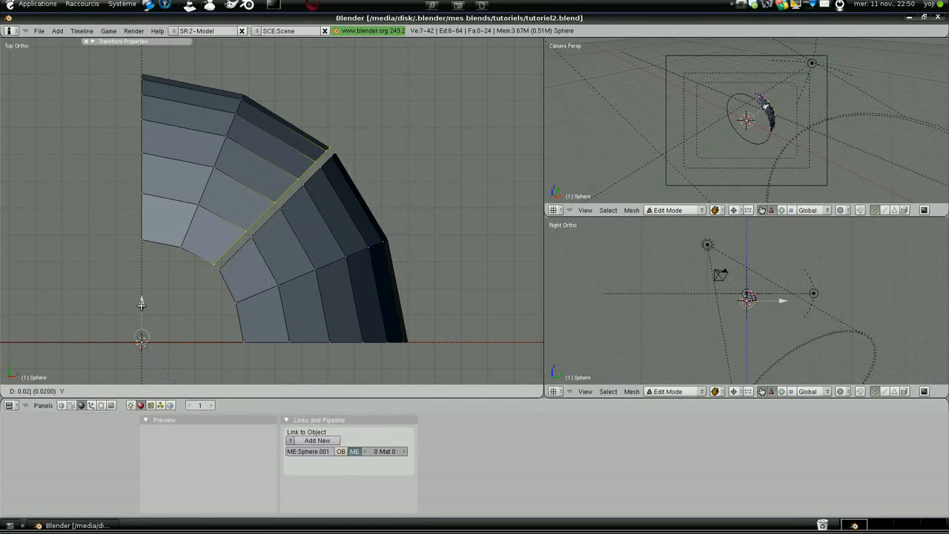
key(Return)
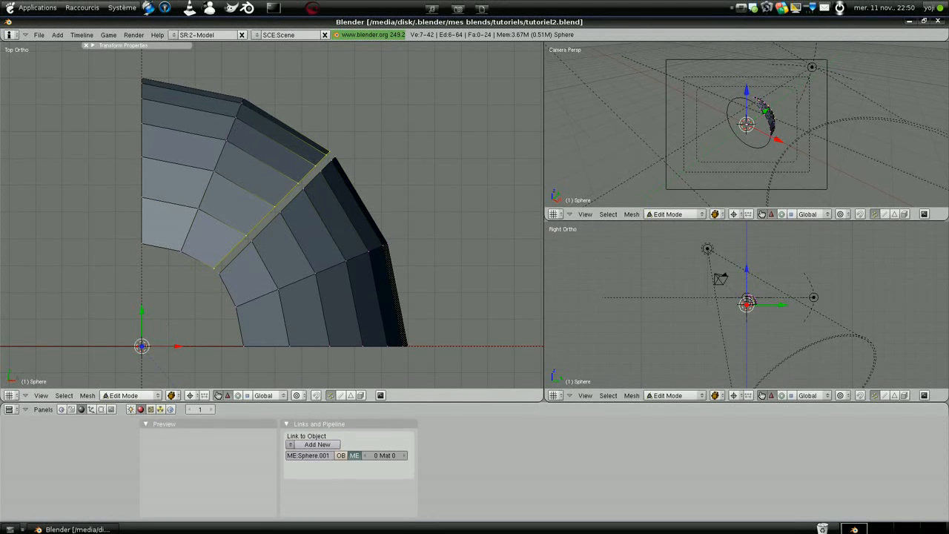
Step: Select the boundary edge loop lying on the Y axis and move it 0.02 along X
alt+right_click(141, 121)
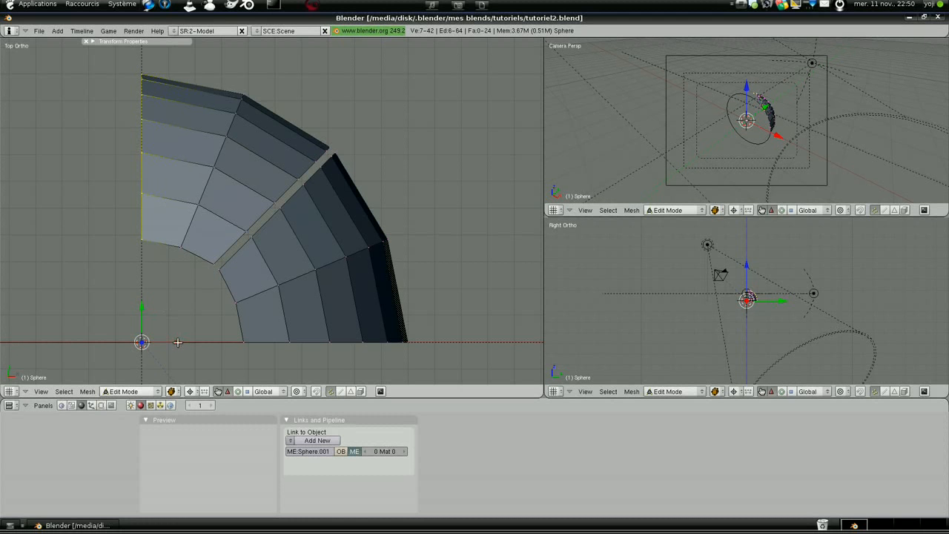
text(gx)
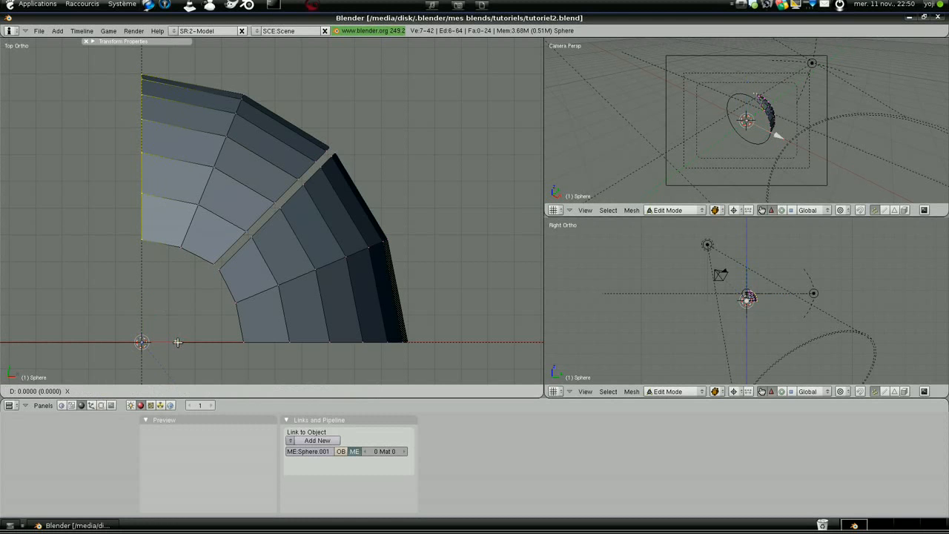
text(0.02)
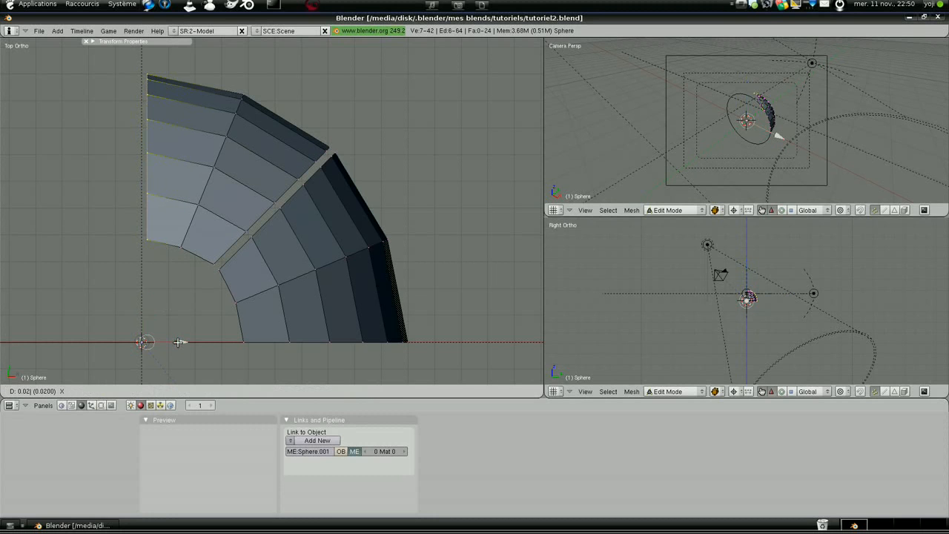
key(Return)
Step: Select the boundary edge loop lying on the X axis and move it slightly along positive Y
right_click(245, 341)
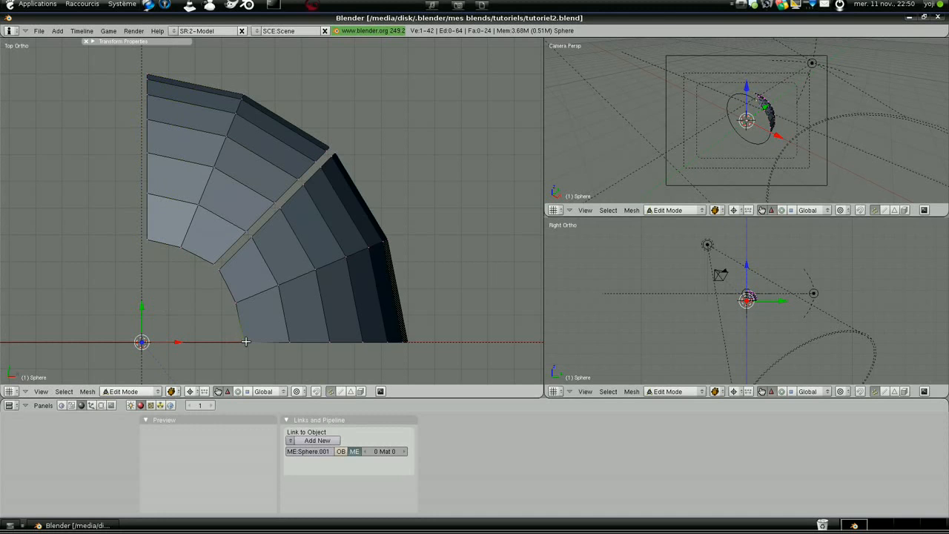
alt+right_click(246, 341)
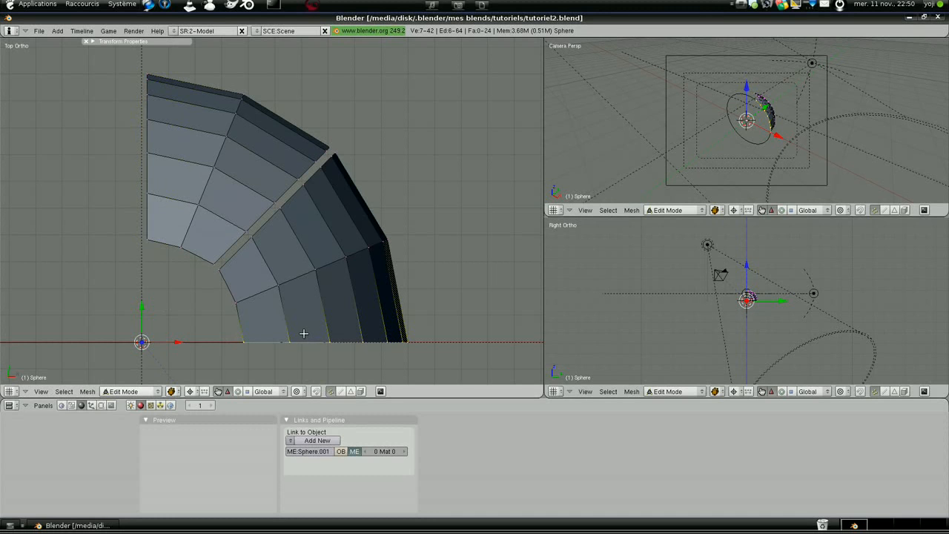
click(143, 305)
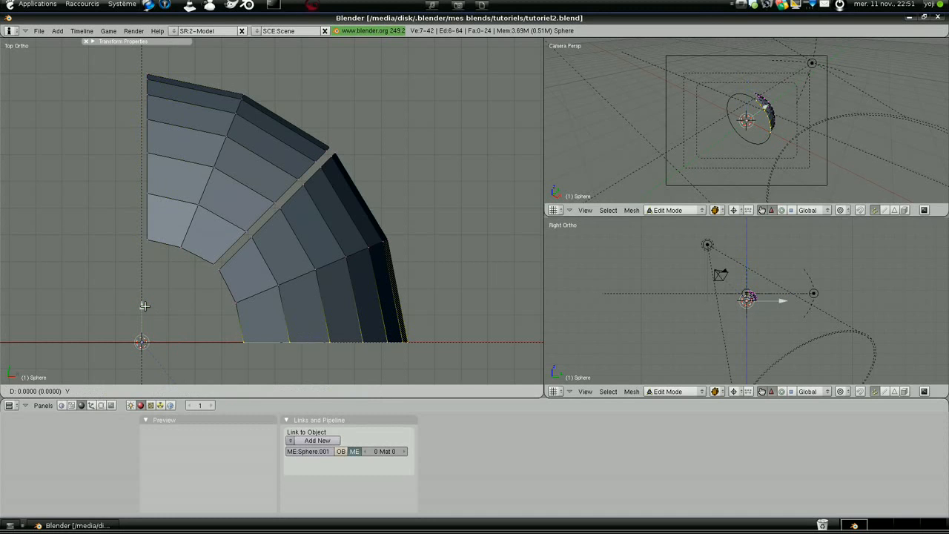
click(143, 302)
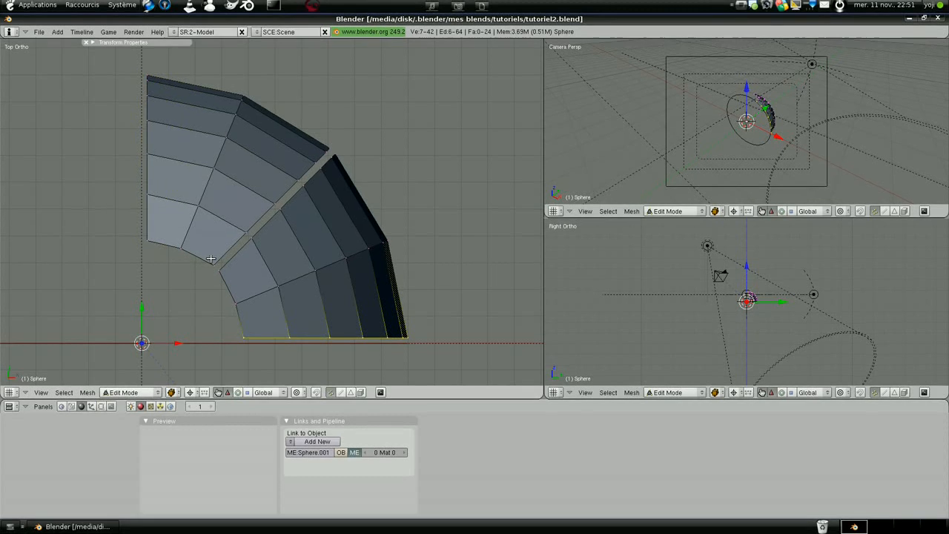
Step: Try extruding the inner corner vertex of the panel beside the X axis in top view
scroll(210, 259, down, 2)
mouse_move(214, 268)
middle_down()
mouse_move(222, 258)
mouse_move(141, 229)
mouse_move(226, 264)
middle_up()
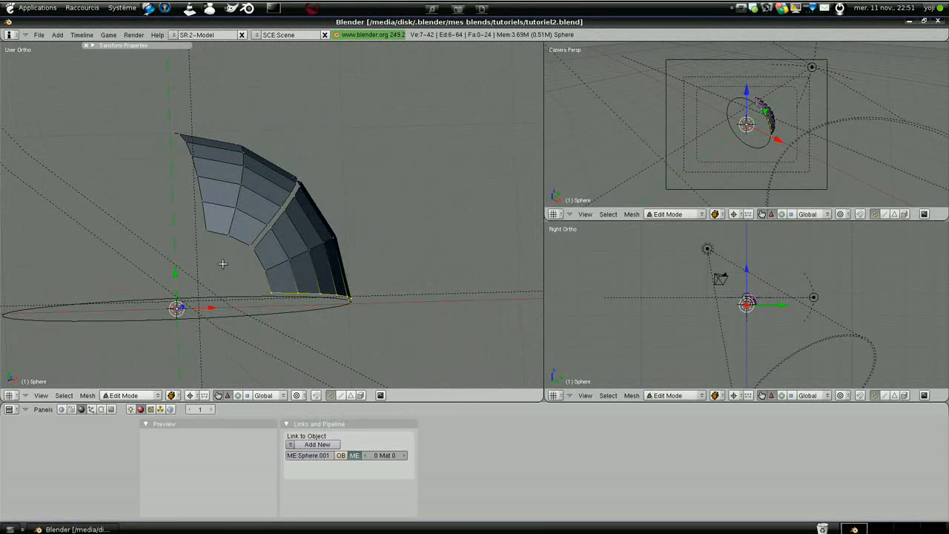
key(KP_7)
scroll(223, 268, up, 3)
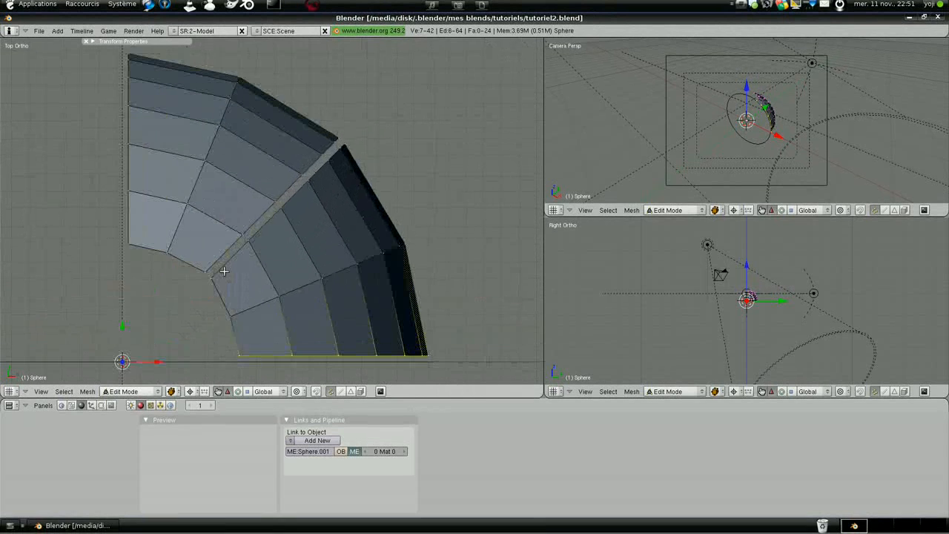
scroll(223, 271, down, 2)
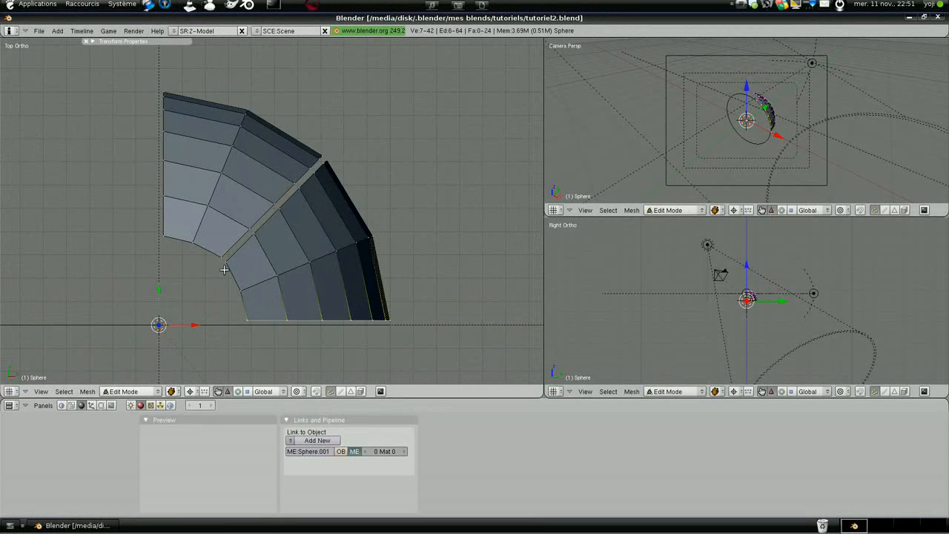
right_click(248, 319)
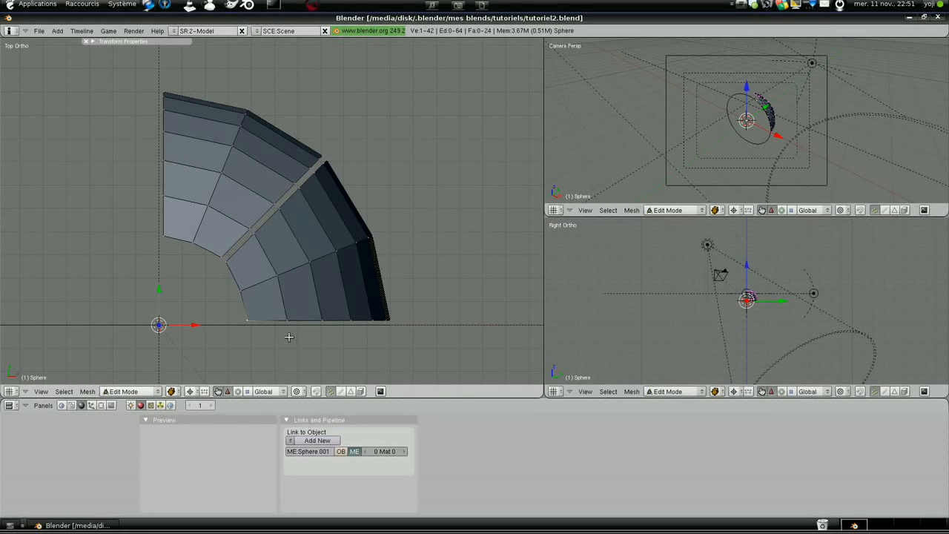
key(g)
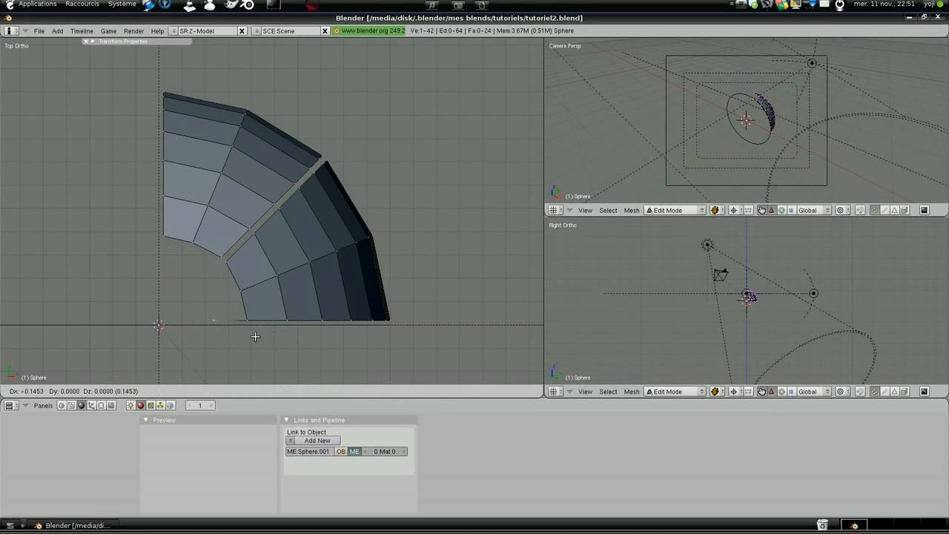
right_click(255, 337)
key(ctrl+z)
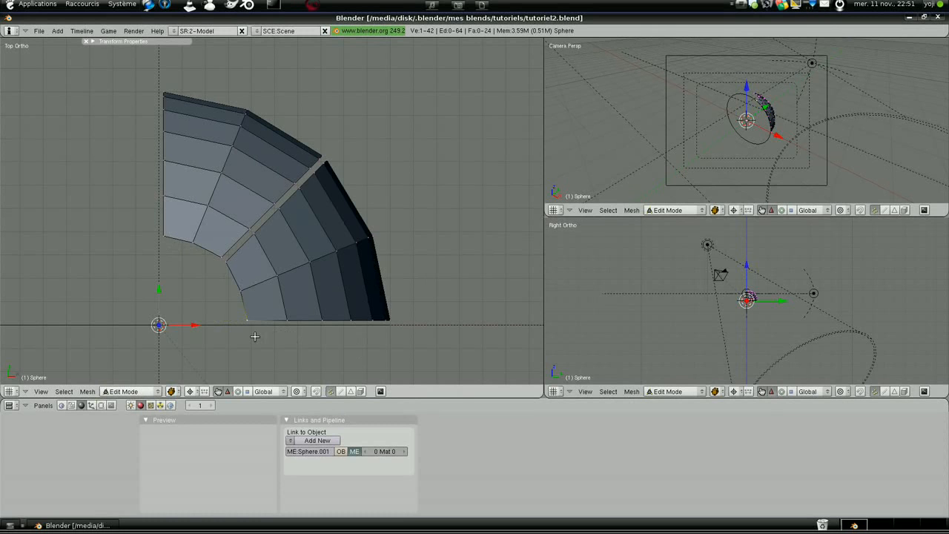
Step: Try extruding the inner edge nearest the X axis in edge selection mode
click(340, 391)
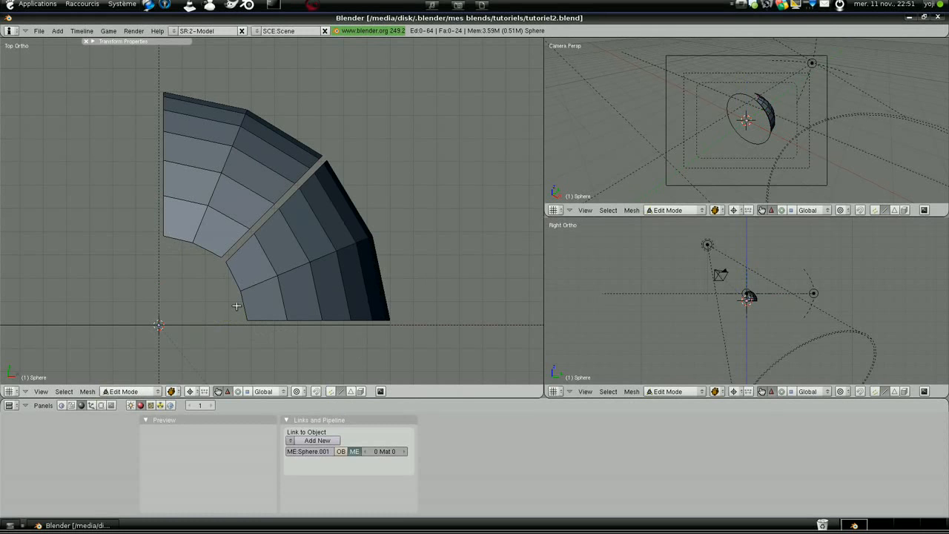
right_click(244, 306)
key(e)
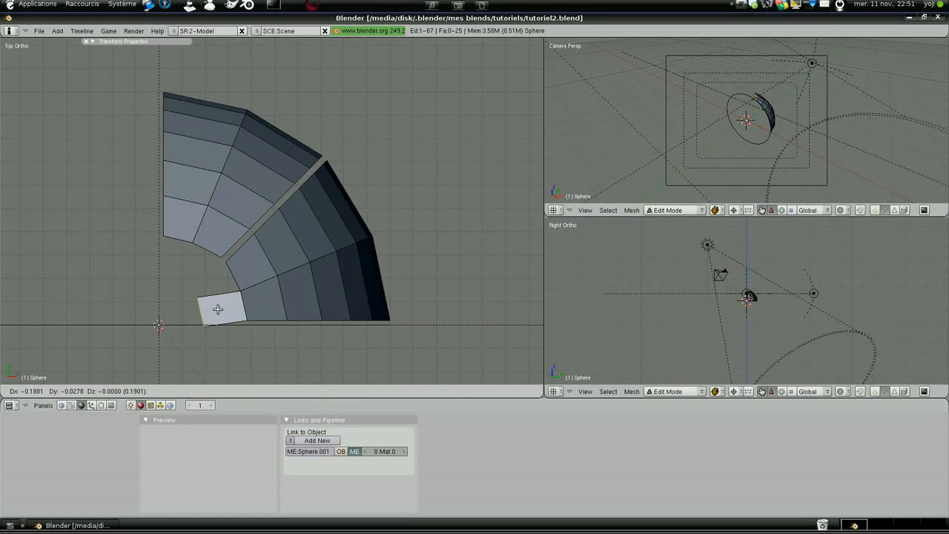
right_click(226, 304)
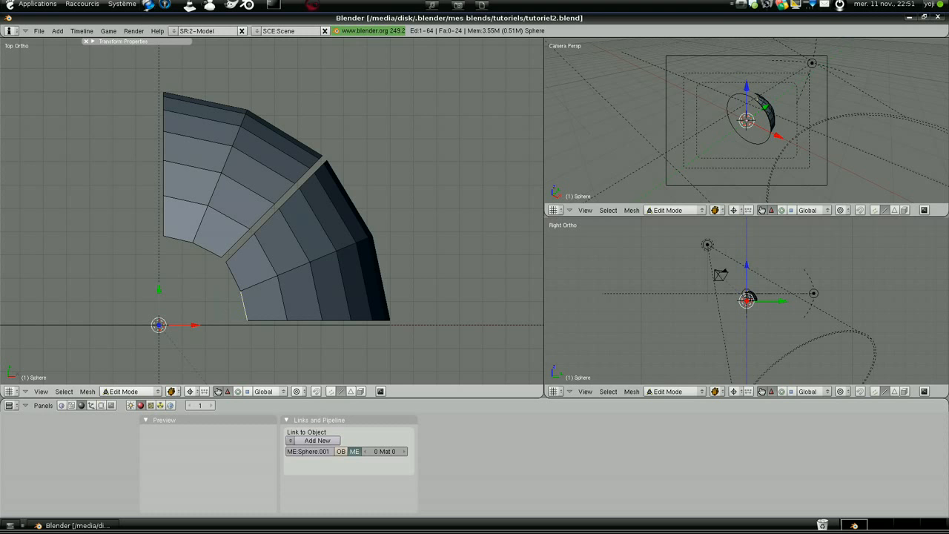
Step: Try extruding one face of the X-axis panel beside the gap outward along its normal
click(351, 391)
right_click(328, 226)
middle_drag(328, 226, 222, 154)
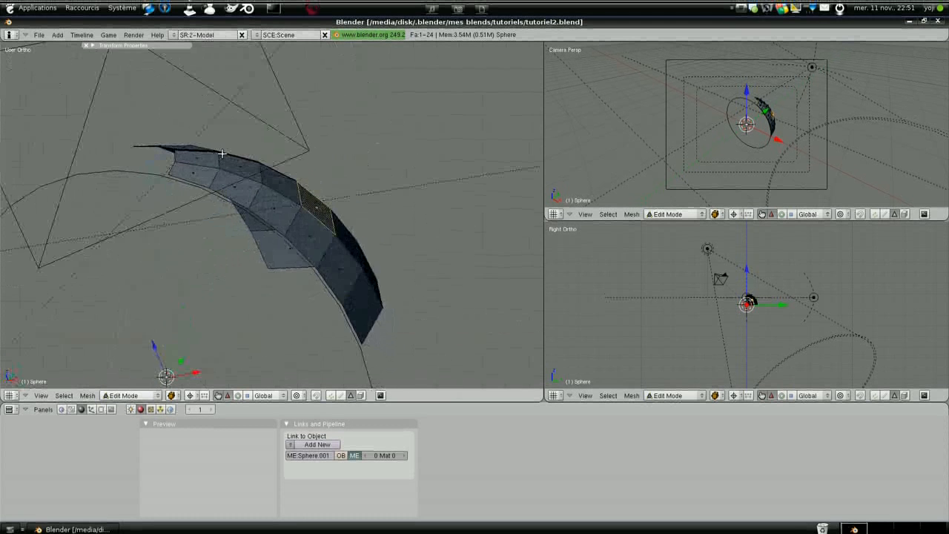
key(e)
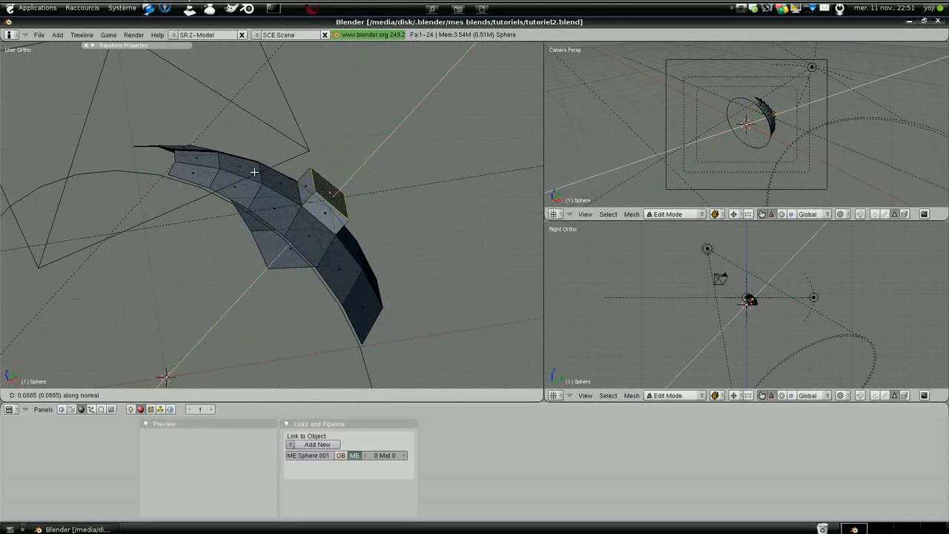
key(Escape)
key(ctrl+z)
Step: In top view, extrude the X-axis panel's inner corner vertex four times along negative X to form a line of vertices reaching the Y-axis panel's outer boundary
middle_drag(254, 175, 306, 291)
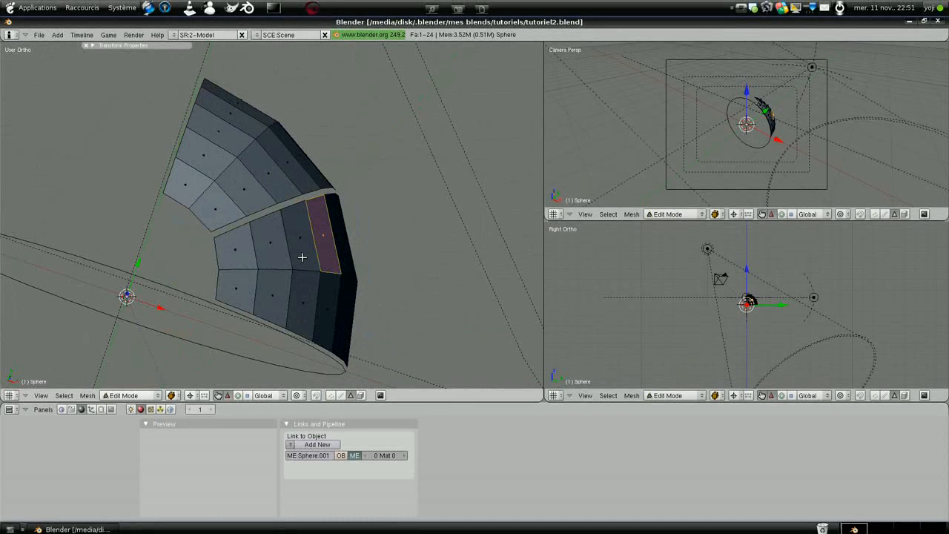
key(KP_7)
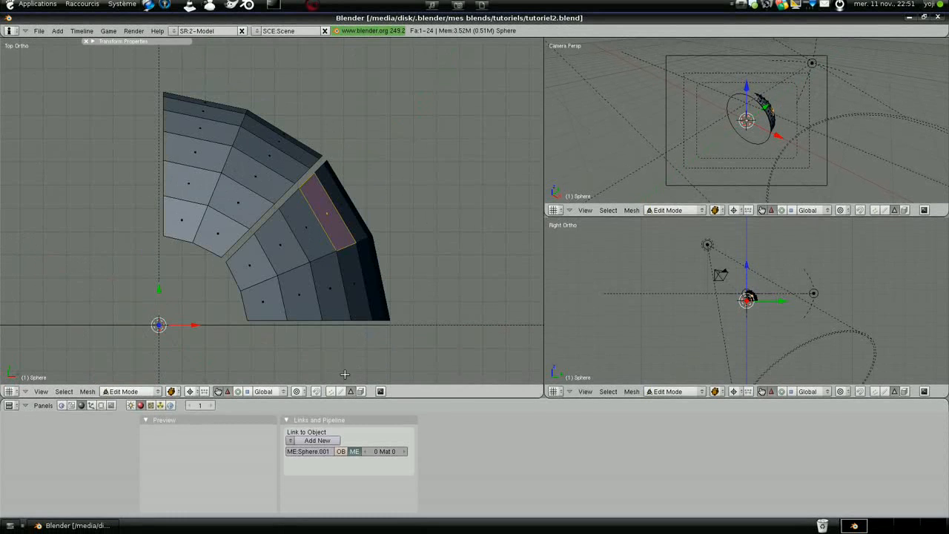
click(331, 391)
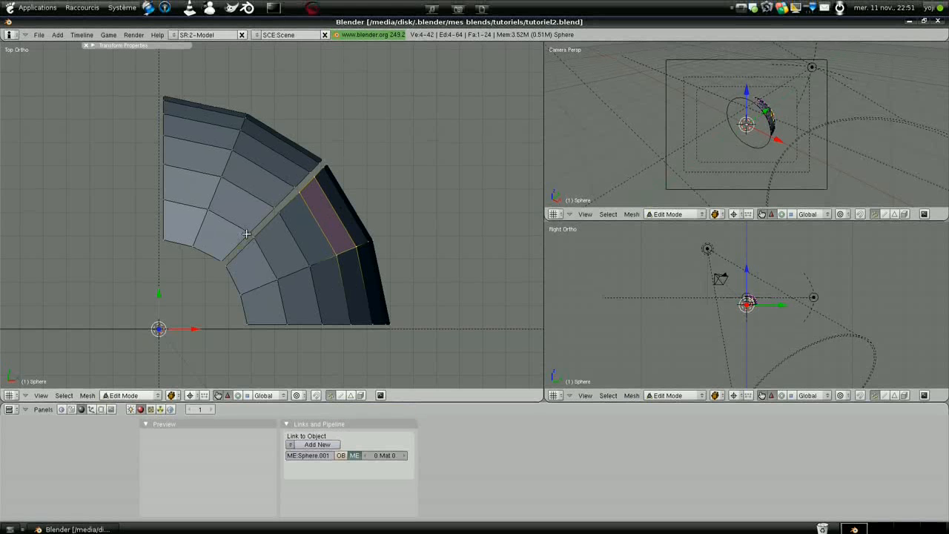
scroll(248, 241, up, 1)
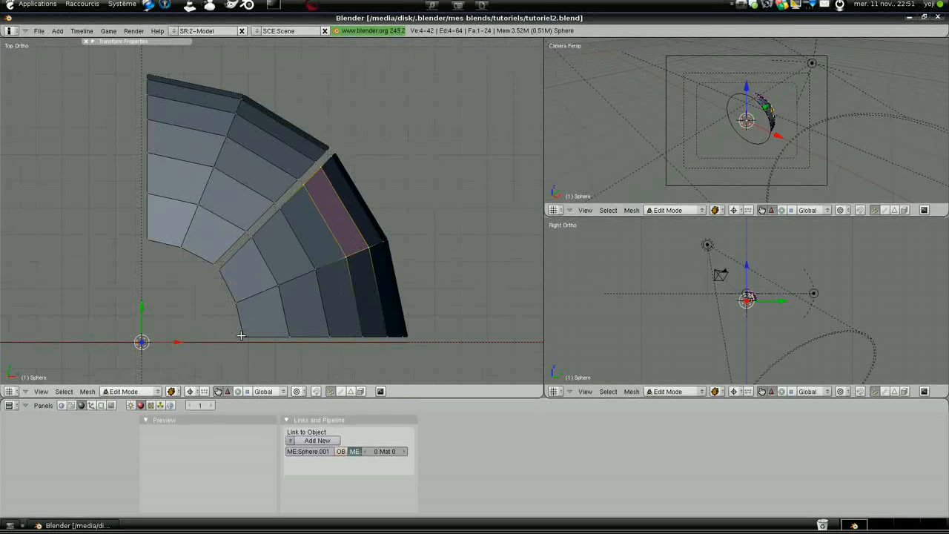
right_click(241, 335)
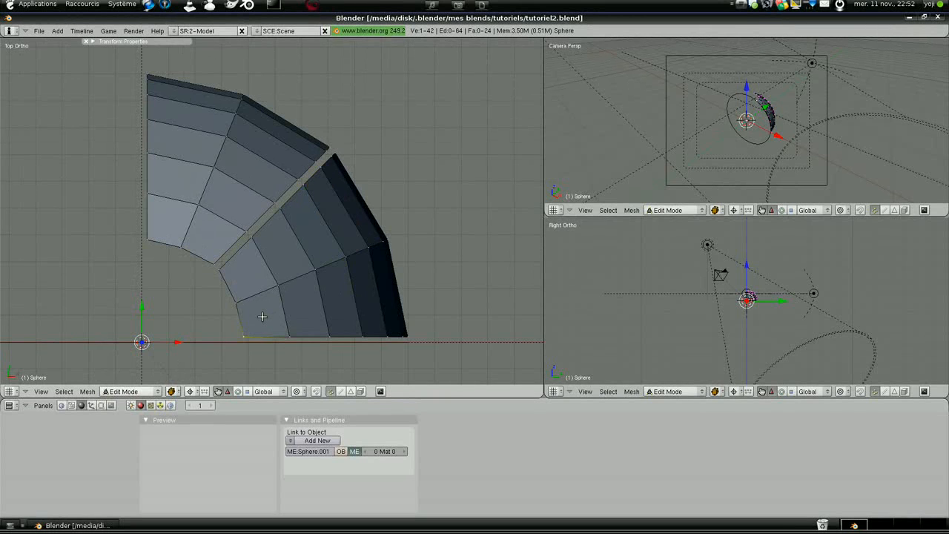
key(e)
click(231, 336)
mouse_move(176, 343)
mouse_down()
mouse_move(138, 342)
mouse_move(172, 345)
mouse_up()
key(e)
click(141, 344)
key(e)
right_click(181, 343)
mouse_move(184, 343)
mouse_down()
mouse_move(149, 341)
mouse_move(175, 344)
mouse_up()
key(e)
right_click(155, 343)
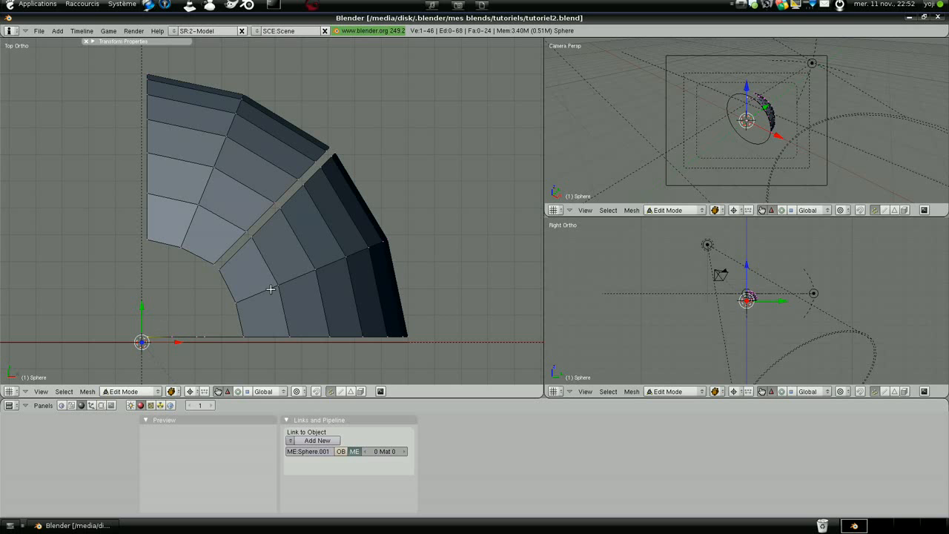
Step: Delete the short edge between the first and second extruded vertices to separate the two panels' lines
click(341, 391)
right_click(205, 333)
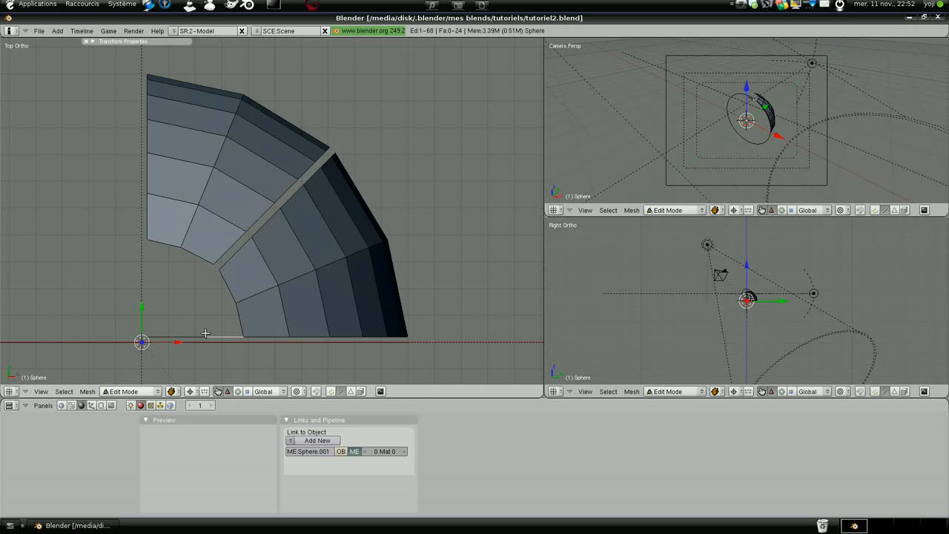
right_click(200, 335)
key(x)
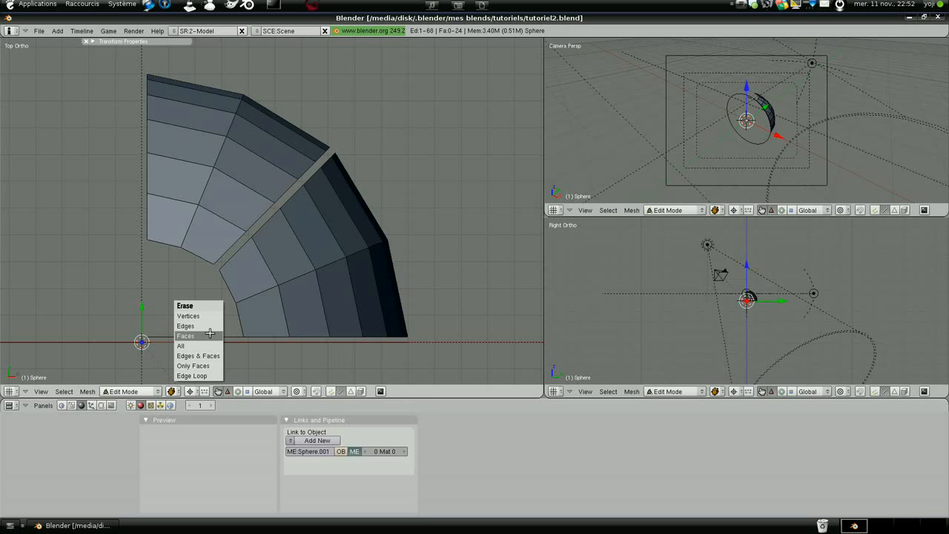
click(208, 326)
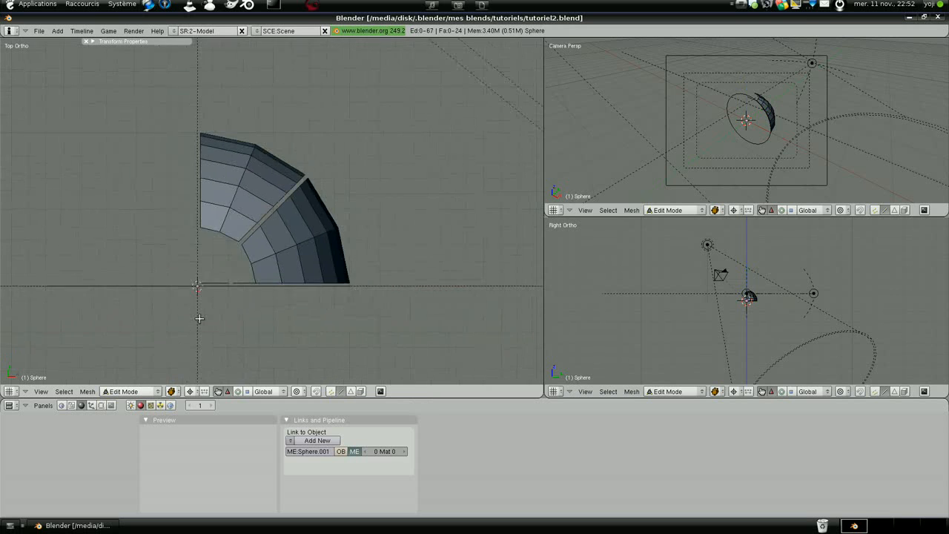
Step: Extrude the X-axis panel's inner vertex beside the gap about 0.04 along negative X and 0.13 along negative Y
shift+click(330, 391)
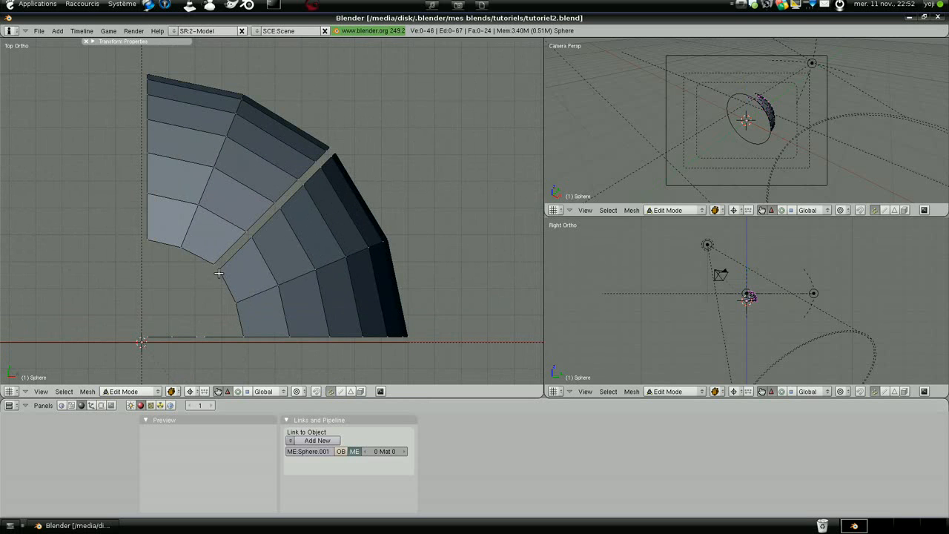
ctrl+click(219, 273)
key(g)
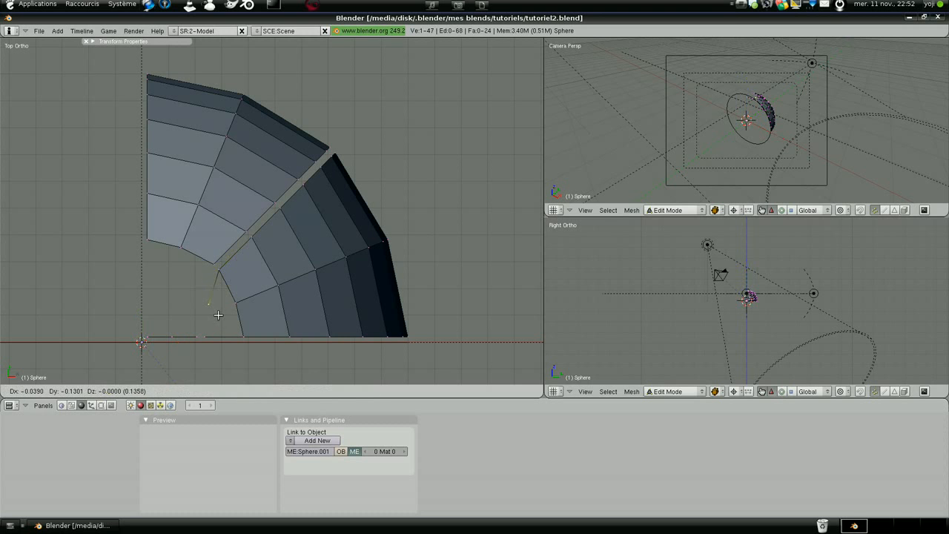
click(218, 315)
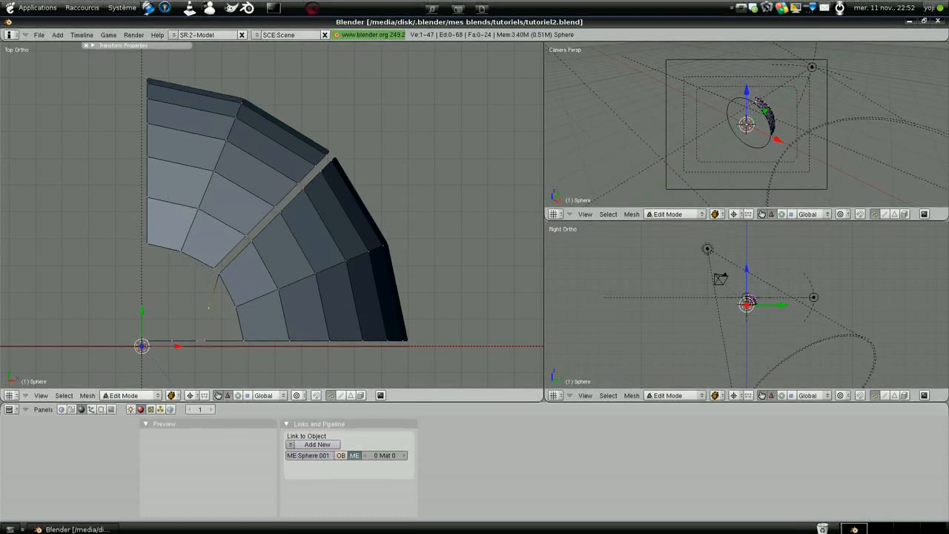
Step: Select the two inner edges of the Y-axis panel and extrude them along negative Y
click(340, 391)
right_click(200, 256)
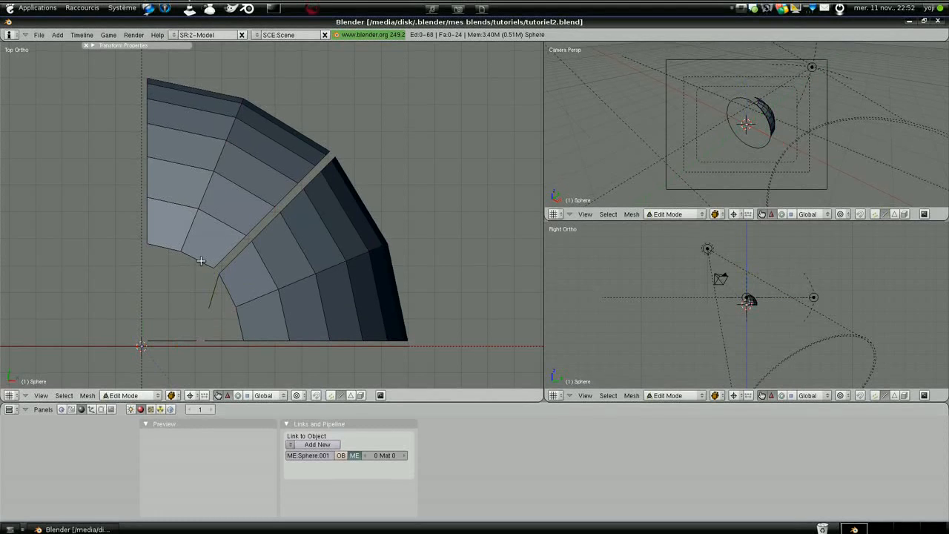
shift+right_click(171, 249)
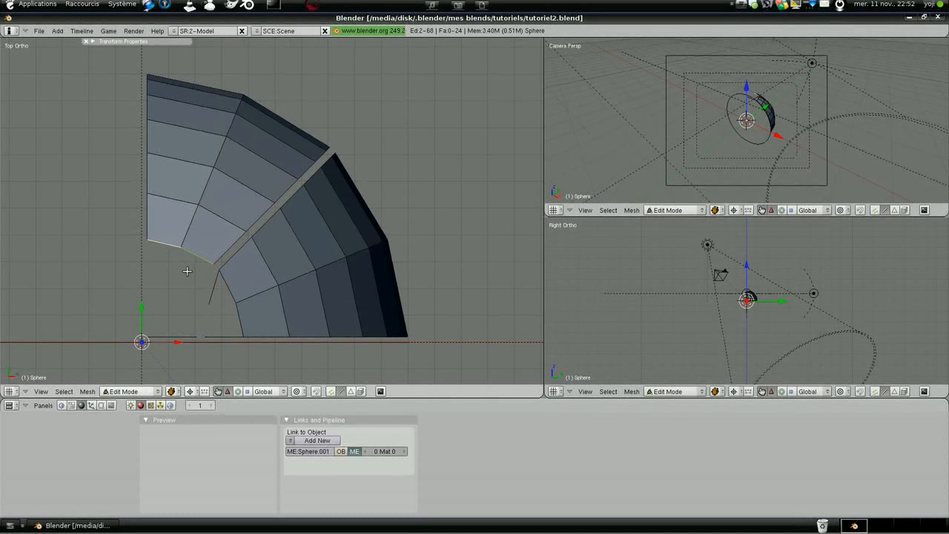
key(e)
key(y)
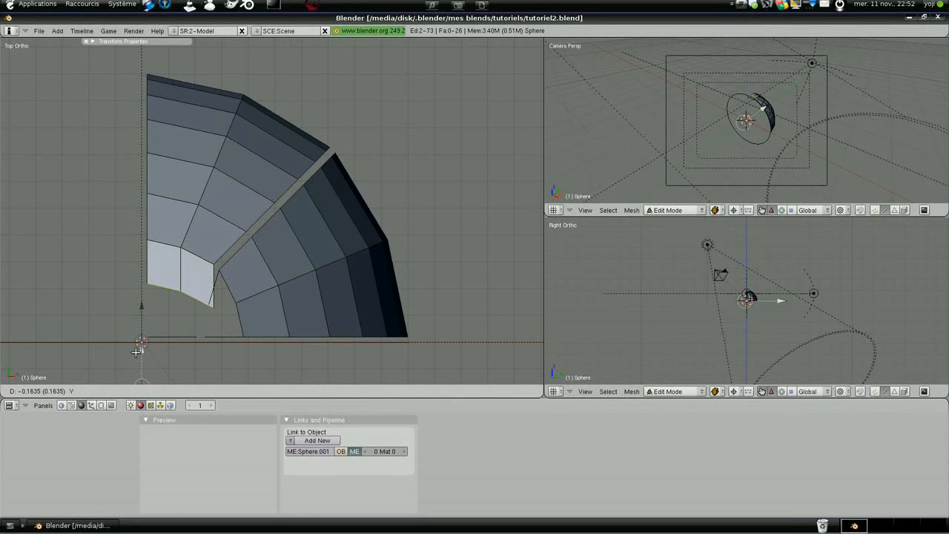
click(134, 355)
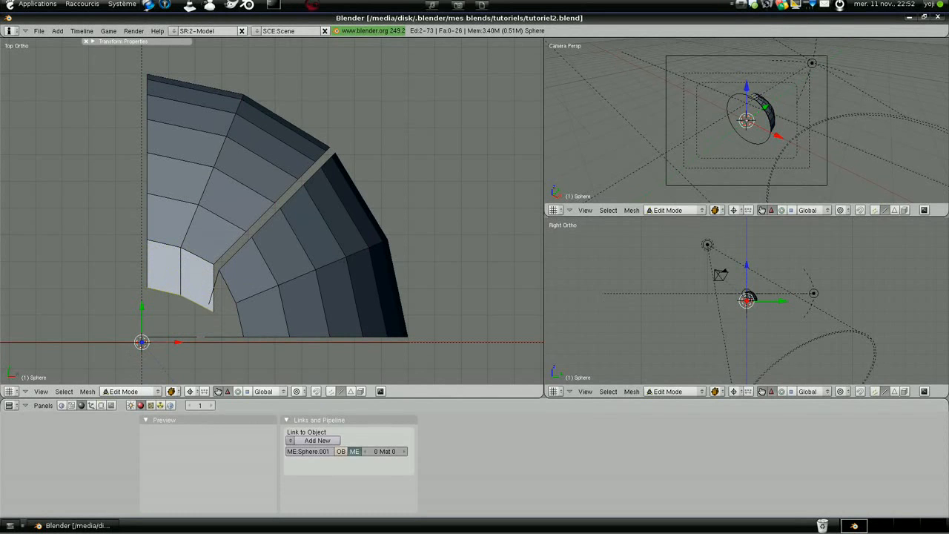
Step: Move the new edges' middle vertex slightly toward negative X and their gap-side vertex about 0.06 along negative X and 0.03 along Y
right_click(182, 294)
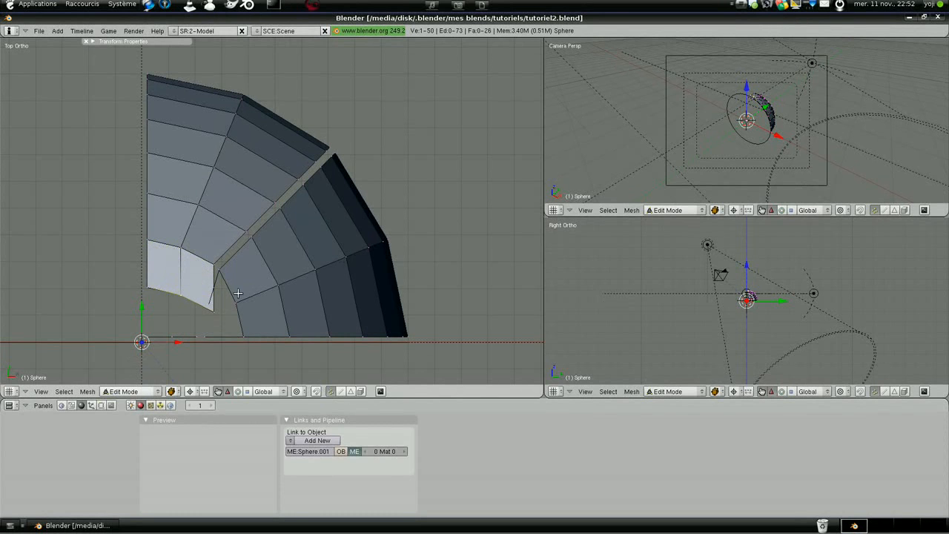
key(g)
click(195, 295)
key(g)
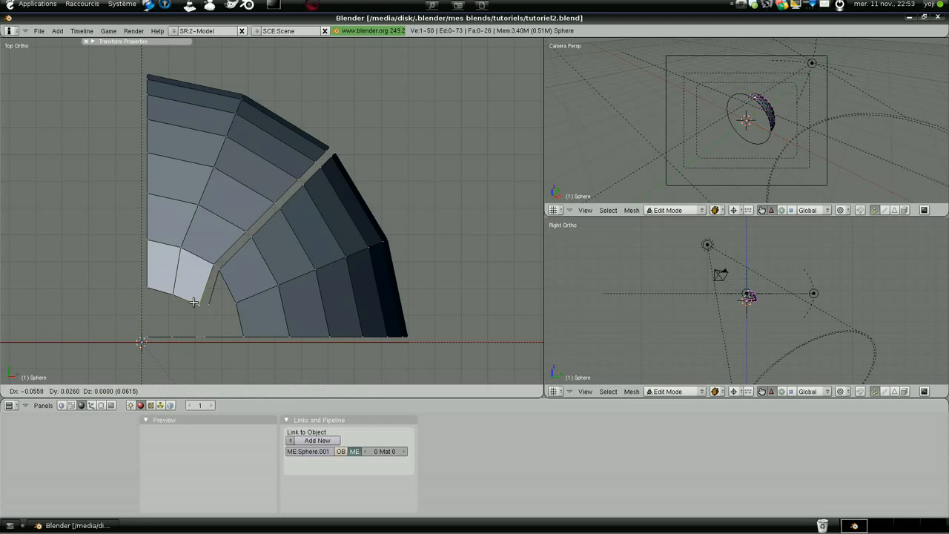
click(194, 302)
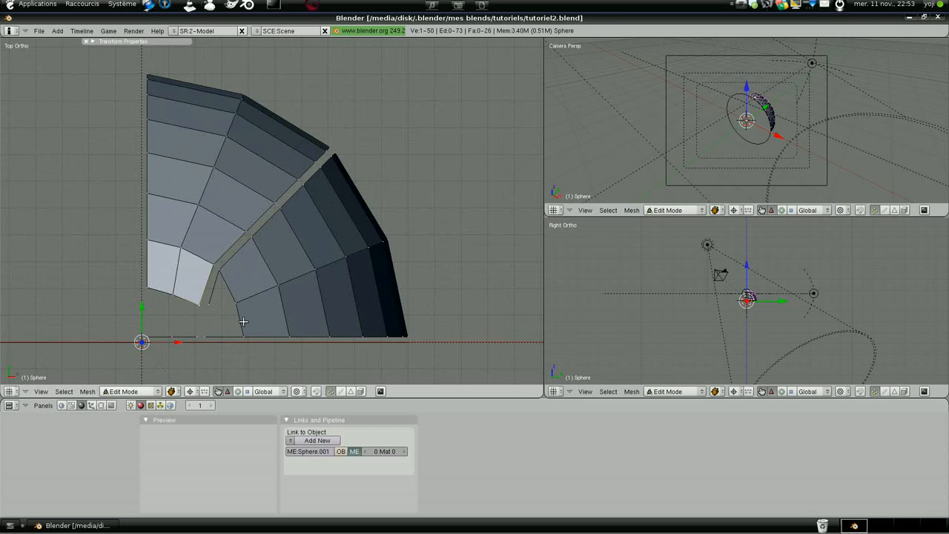
Step: Fill a triangle and a quad between the X-axis panel's inner edges and its extruded vertices
shift+right_click(219, 267)
shift+right_click(236, 302)
key(f)
right_click(210, 304)
shift+right_click(205, 336)
shift+right_click(243, 337)
shift+right_click(236, 302)
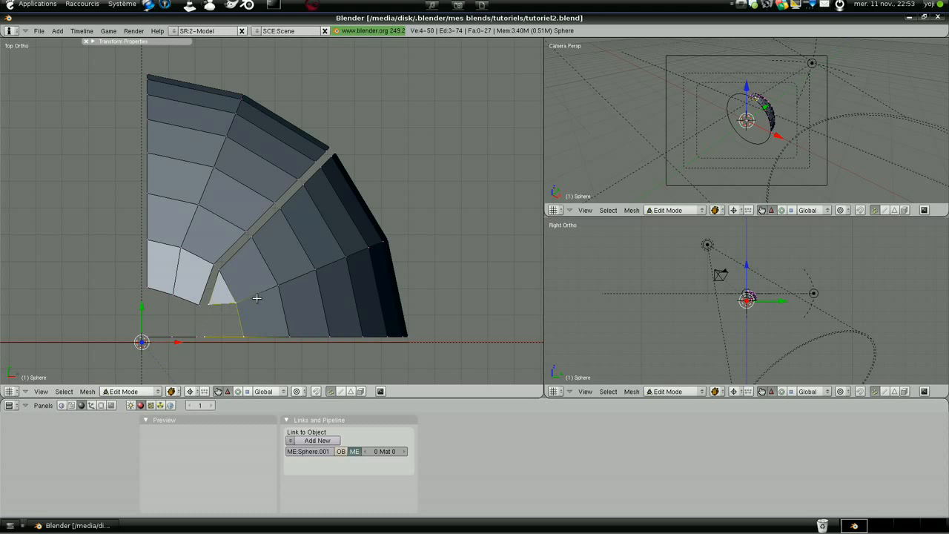
key(f)
Step: Fill two quads between the Y-axis panel's extruded edges and the line of vertices beside the X axis
right_click(199, 304)
shift+right_click(195, 334)
shift+right_click(174, 337)
shift+right_click(173, 295)
key(f)
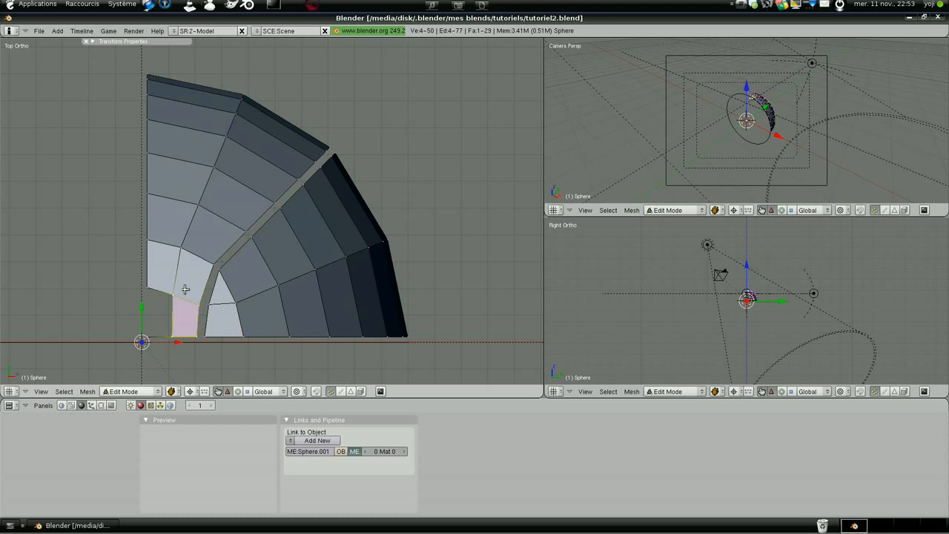
right_click(154, 288)
shift+right_click(174, 296)
shift+right_click(172, 337)
shift+right_click(148, 338)
key(f)
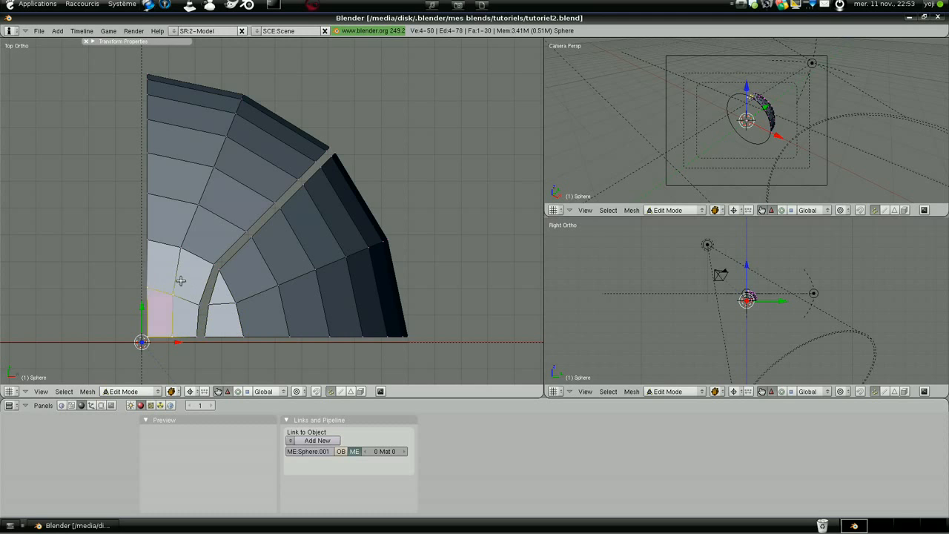
Step: Move the X-axis panel's inner vertex beside the X axis about 0.01 along X
scroll(180, 278, down, 3)
scroll(205, 270, up, 2)
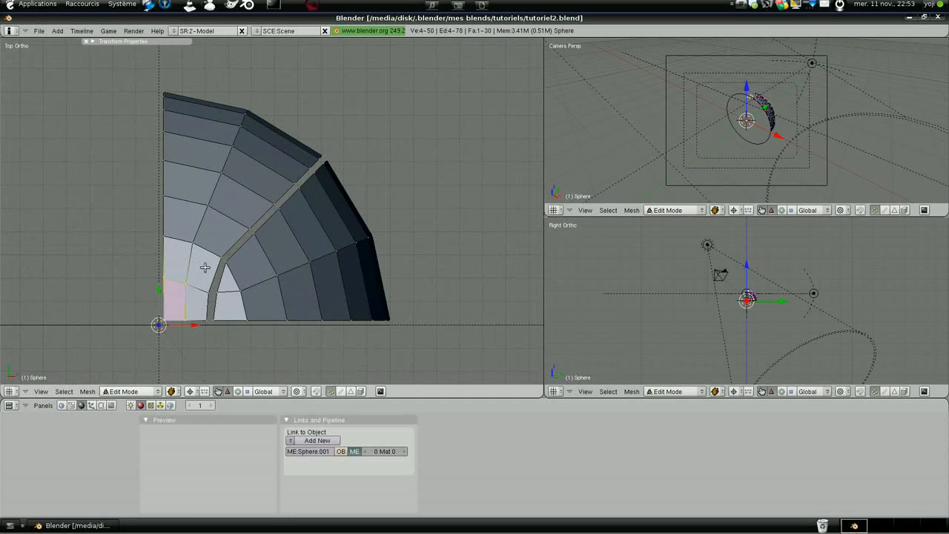
right_click(215, 322)
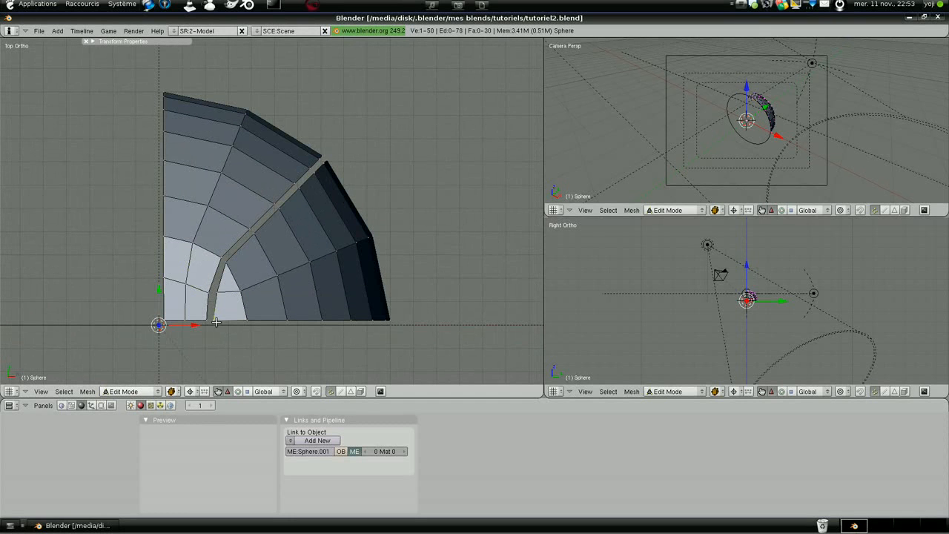
key(g)
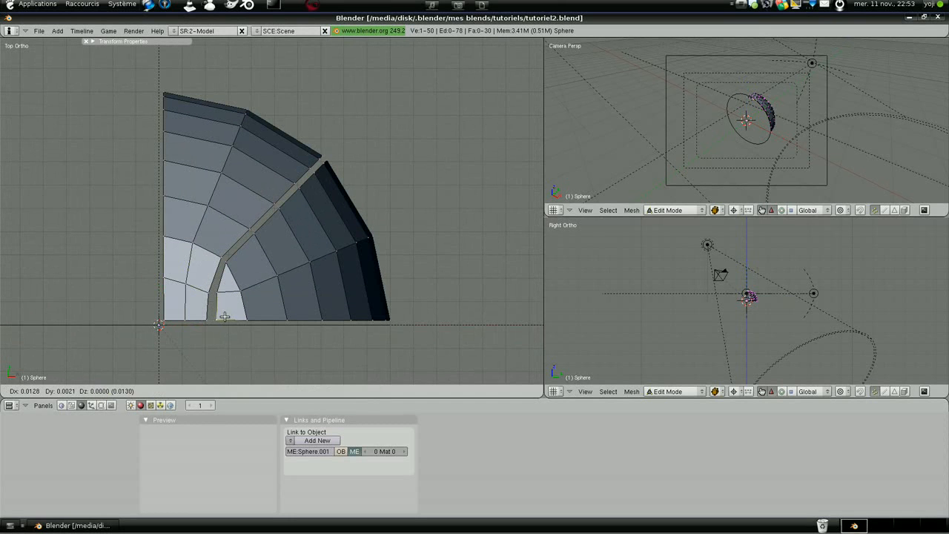
click(223, 316)
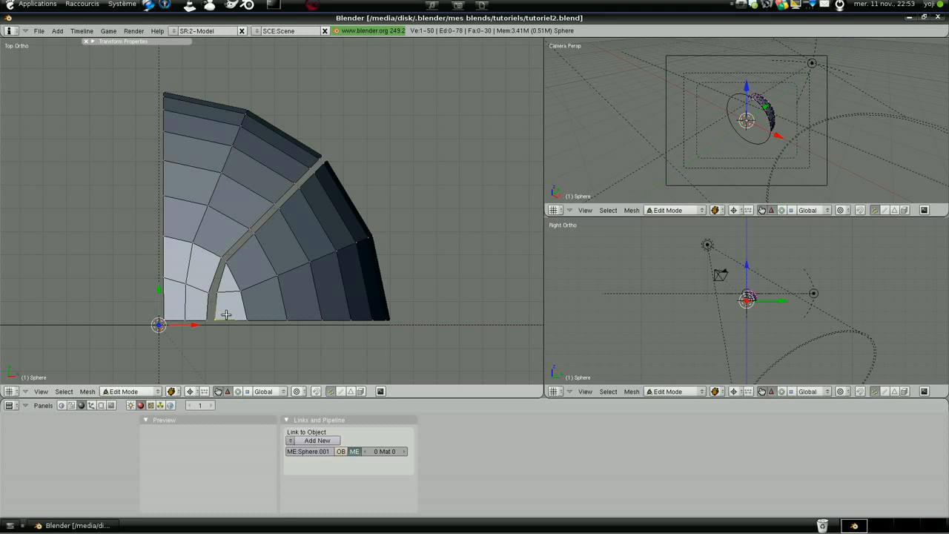
Step: Select the Y-axis panel's vertex nearest the dome's centre and turn on proportional editing with Sphere Falloff
key(KP_1)
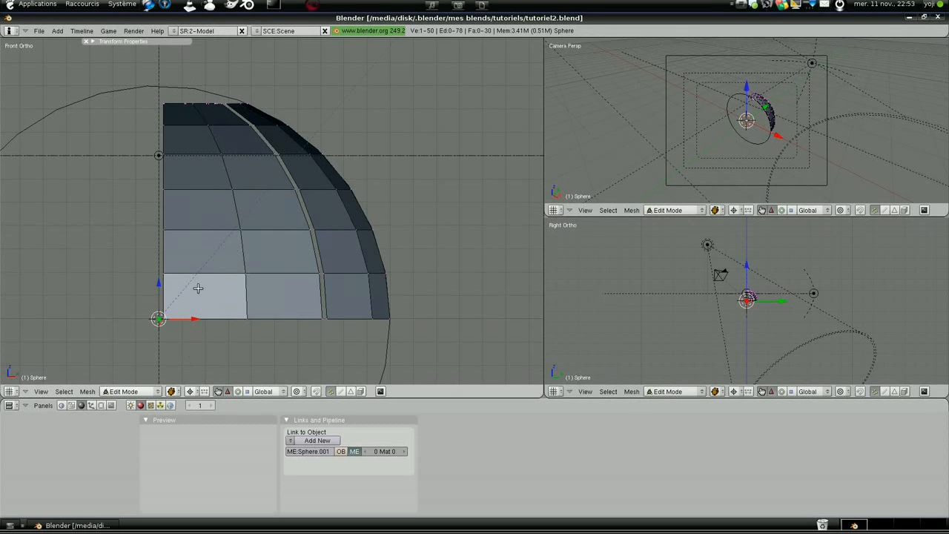
middle_drag(190, 170, 201, 250)
middle_drag(171, 218, 161, 280)
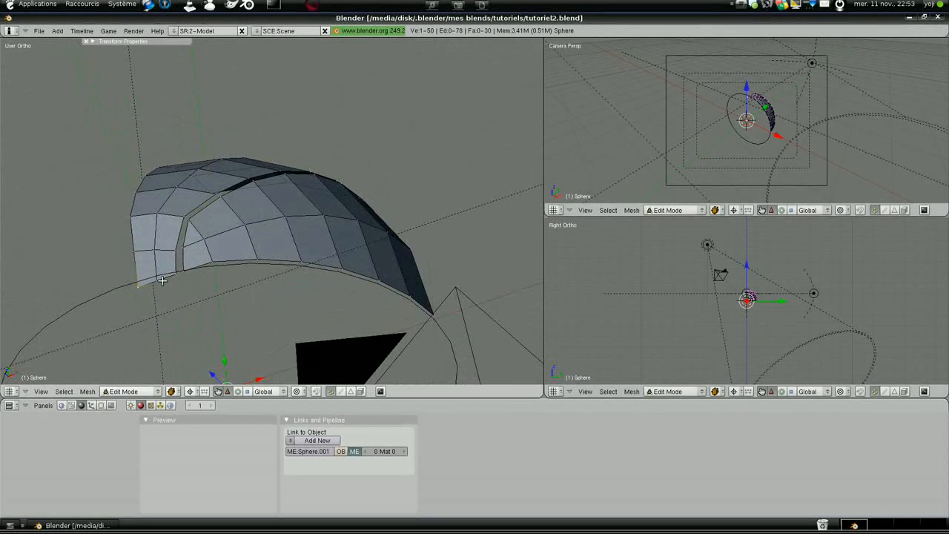
click(301, 391)
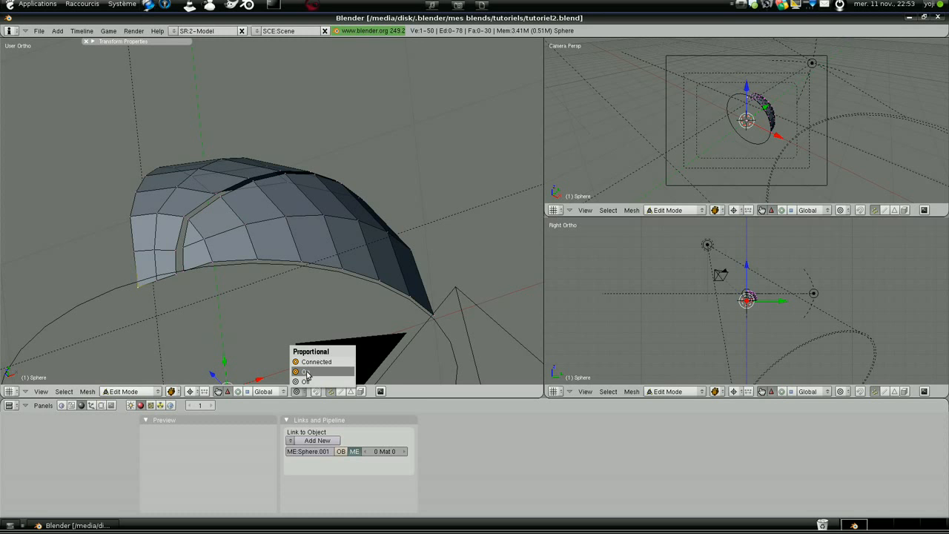
click(307, 373)
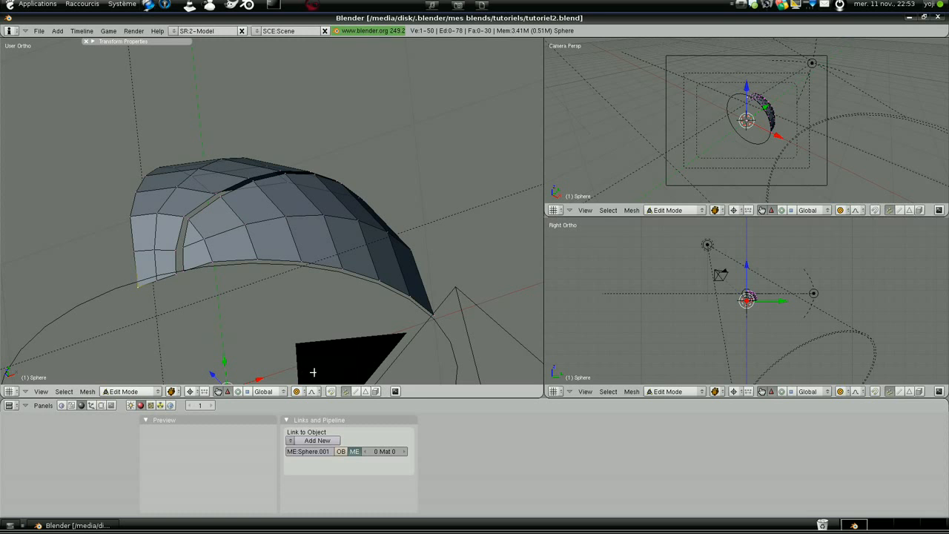
click(312, 390)
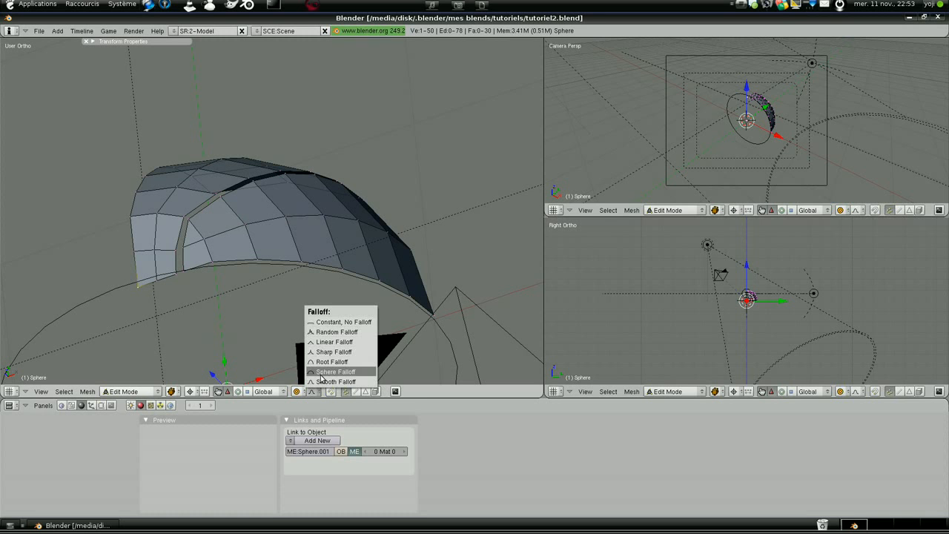
click(321, 373)
Step: Raise the dome's centre vertex about 0.08 along global Z, carrying the surrounding vertices with proportional editing
middle_drag(322, 373, 158, 190)
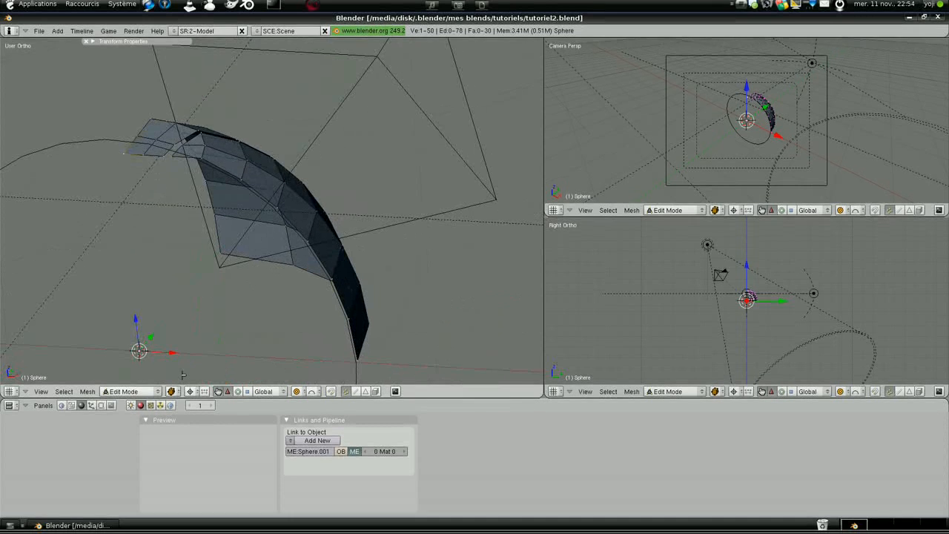
middle_drag(152, 265, 197, 331)
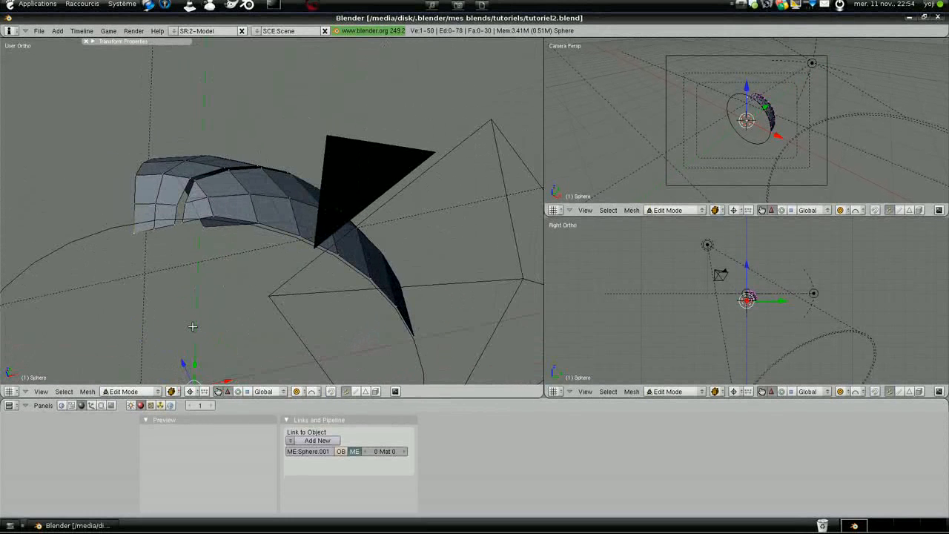
key(g)
key(z)
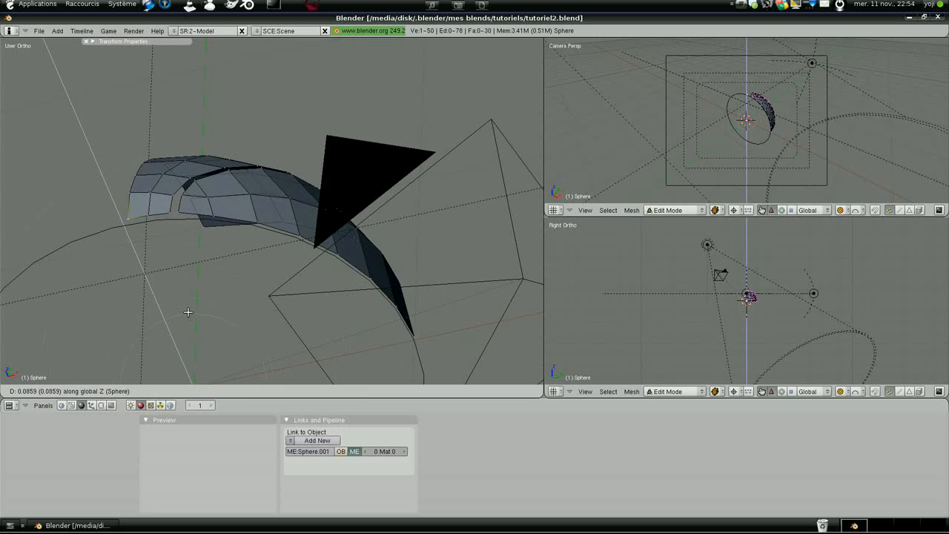
click(188, 316)
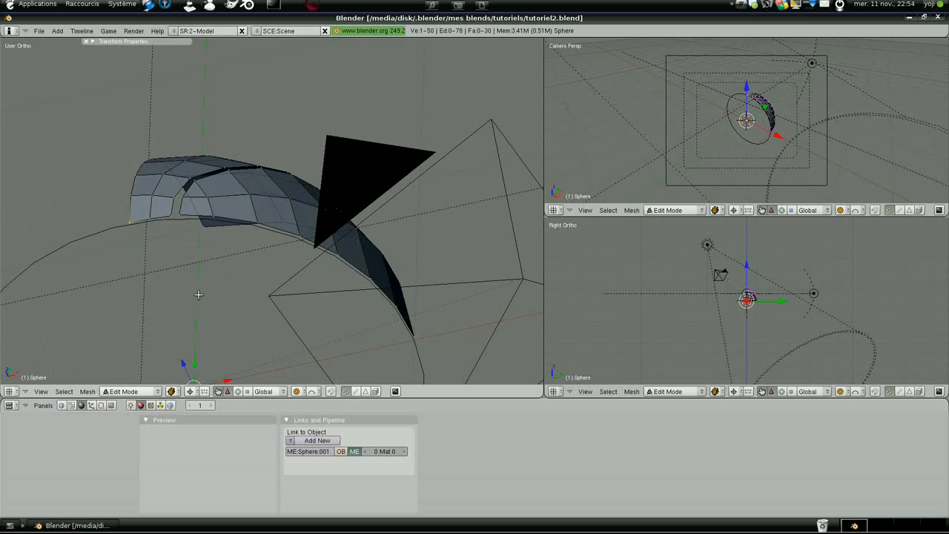
key(KP_1)
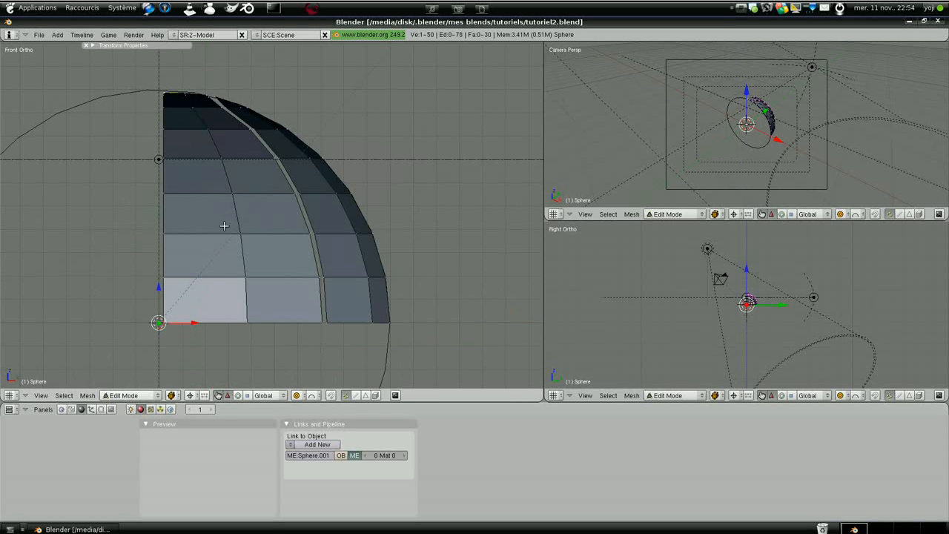
key(g)
key(z)
scroll(220, 226, up, 1)
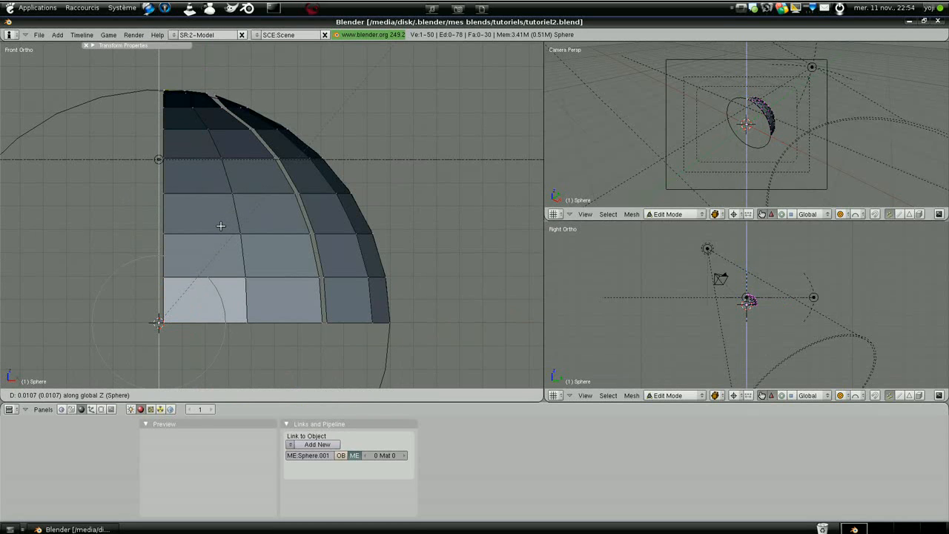
right_click(220, 225)
Step: Add three Mirror modifiers to the quarter dome
middle_drag(221, 225, 306, 292)
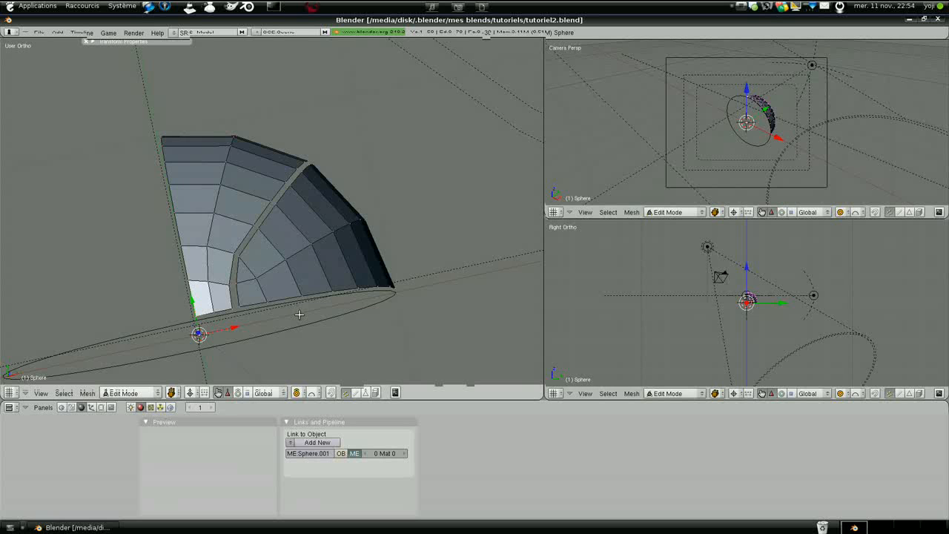
middle_drag(298, 315, 293, 309)
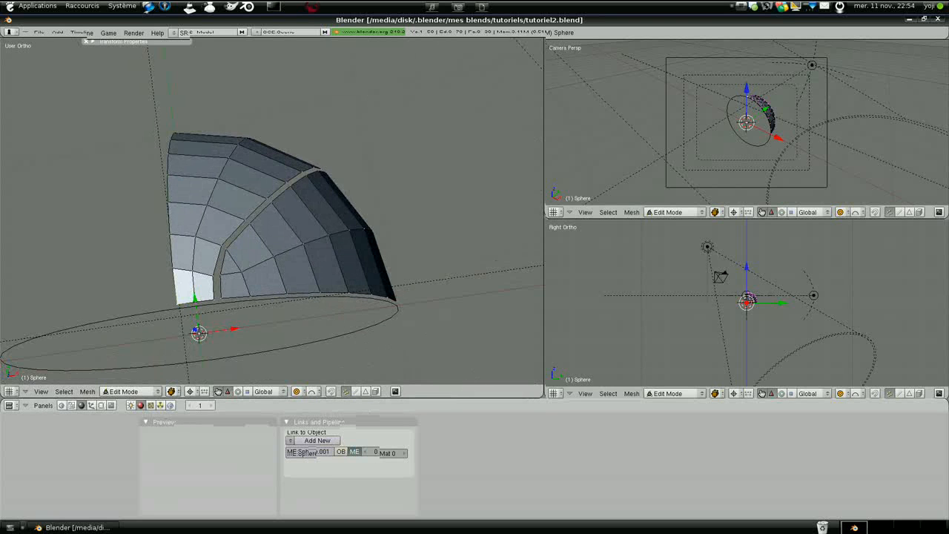
click(101, 405)
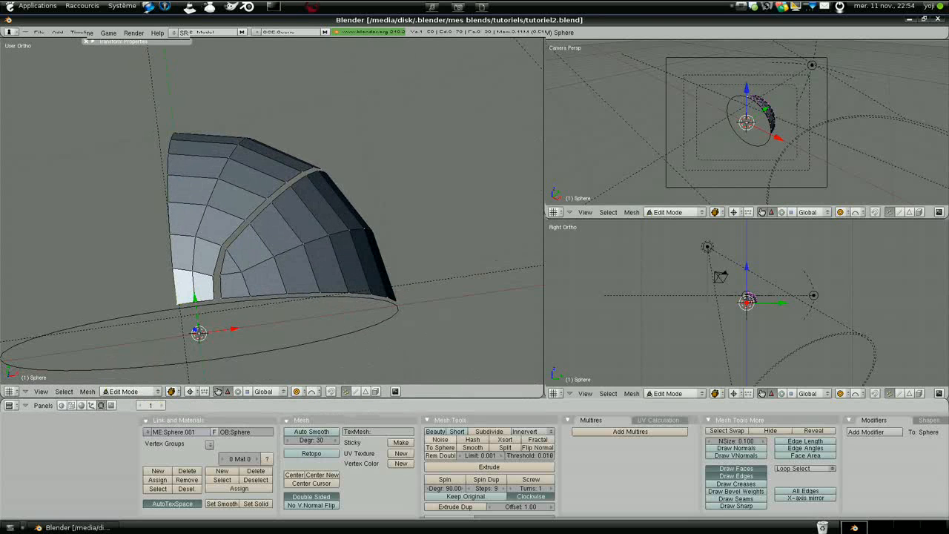
click(883, 436)
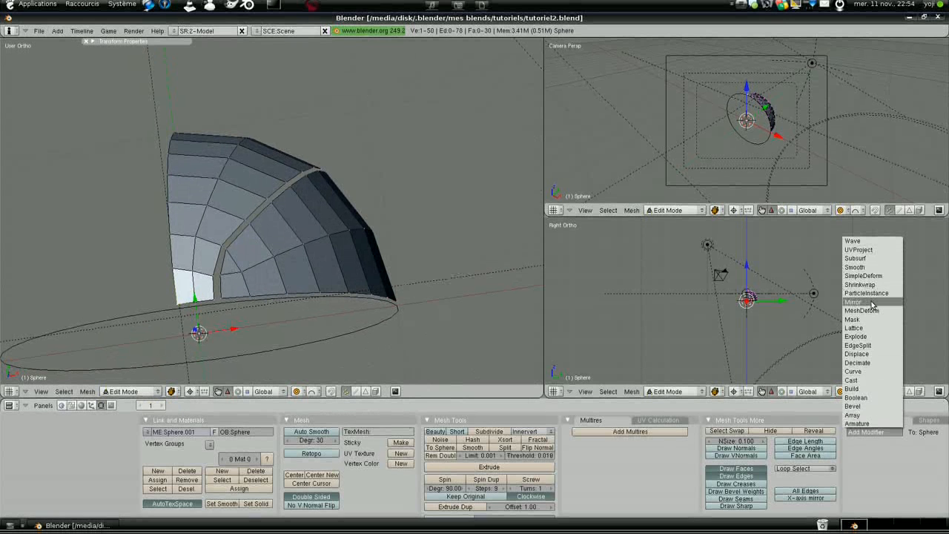
click(871, 301)
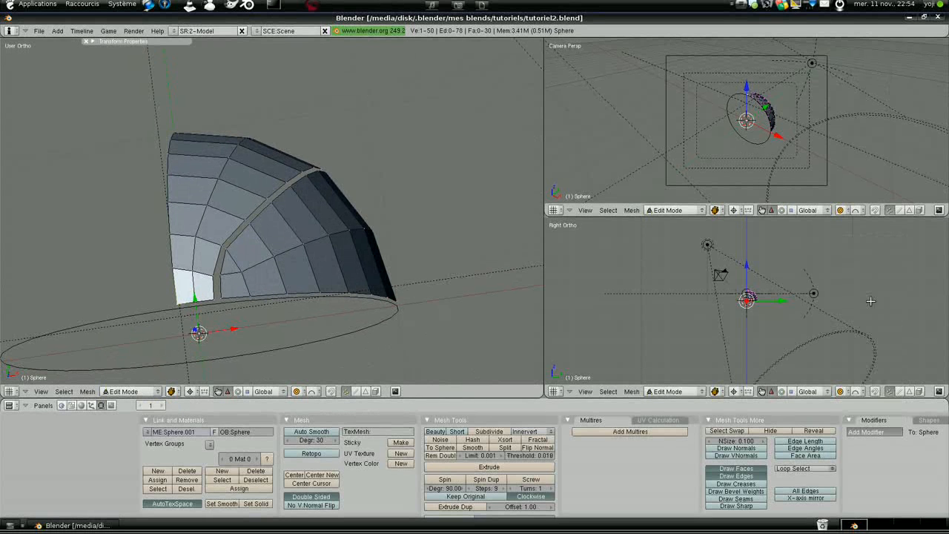
click(877, 433)
click(868, 302)
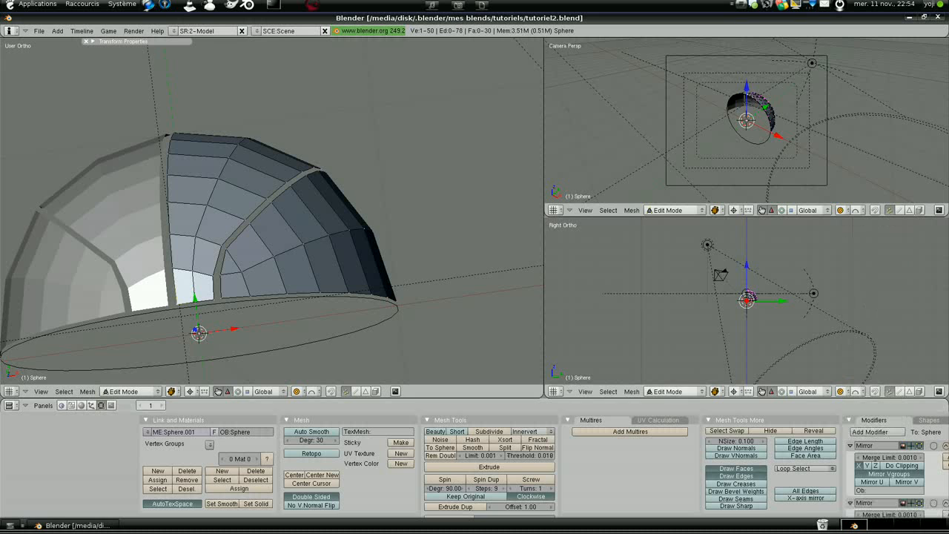
click(882, 434)
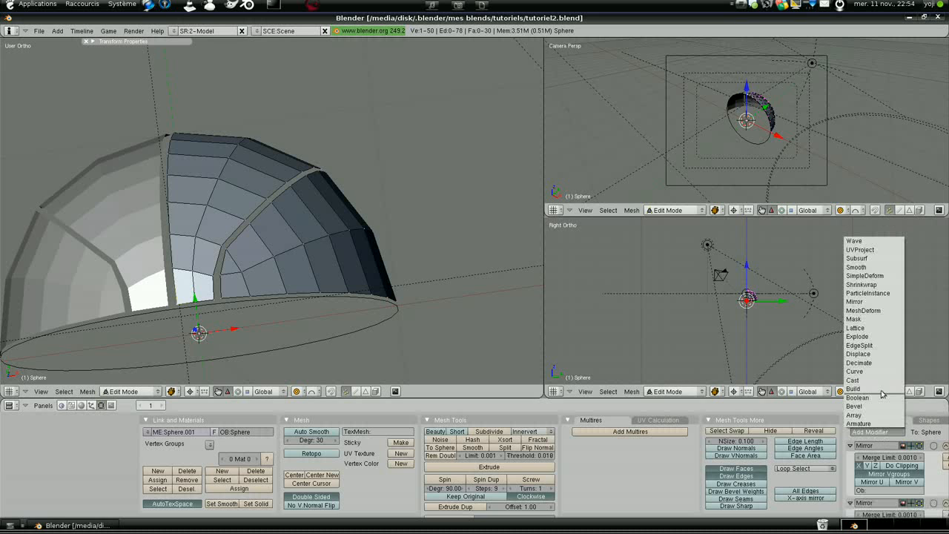
click(872, 304)
Step: Set the second Mirror modifier to the Y axis and the third to the Z axis
middle_drag(633, 478, 495, 478)
middle_drag(871, 477, 878, 421)
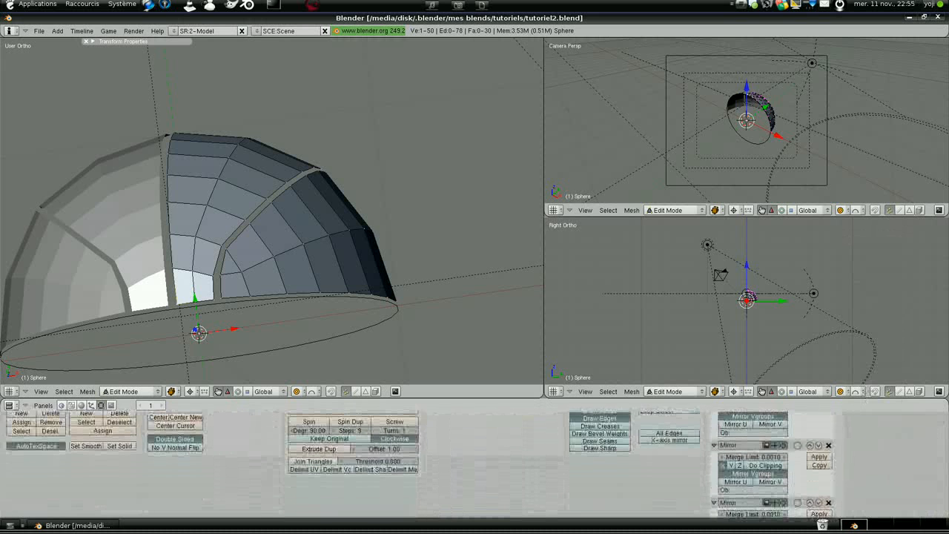
click(731, 466)
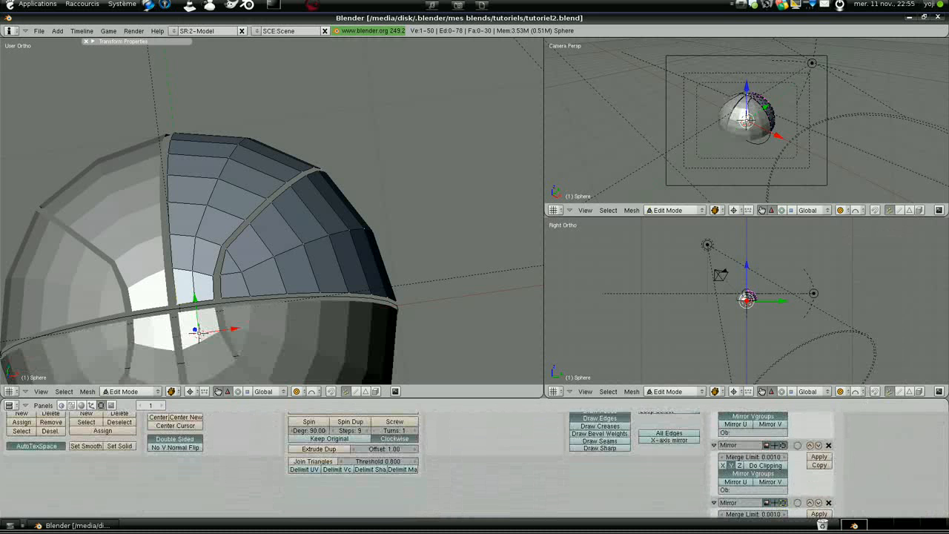
scroll(864, 486, down, 2)
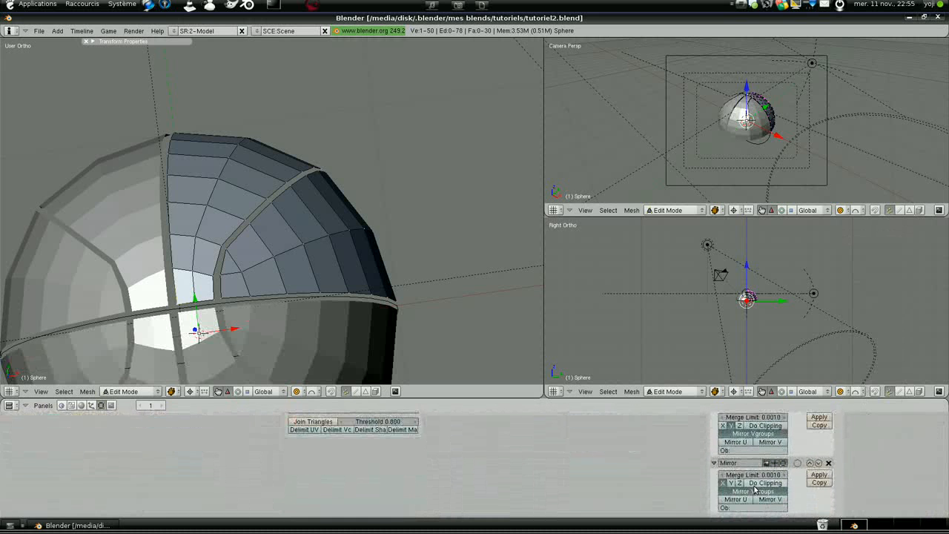
click(739, 482)
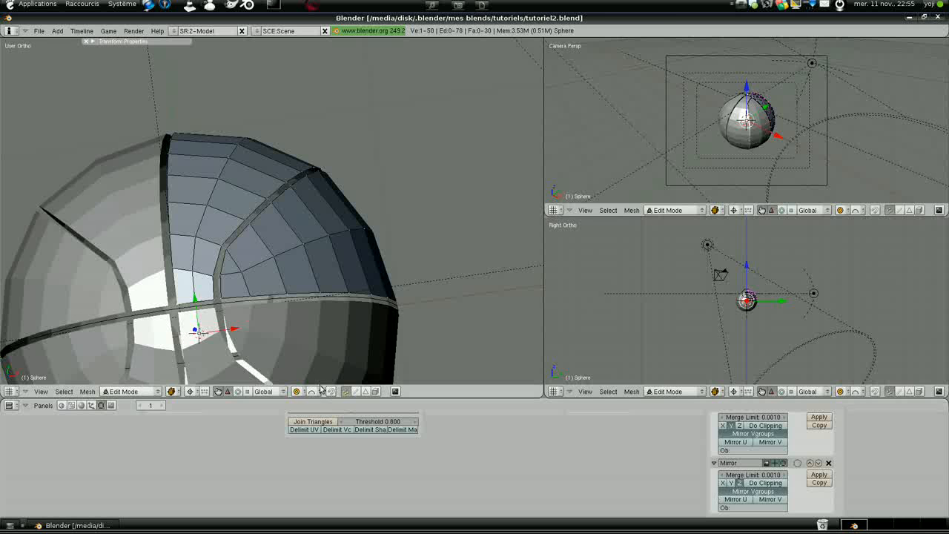
scroll(187, 277, down, 5)
middle_drag(187, 277, 253, 297)
scroll(249, 276, up, 3)
scroll(252, 297, up, 3)
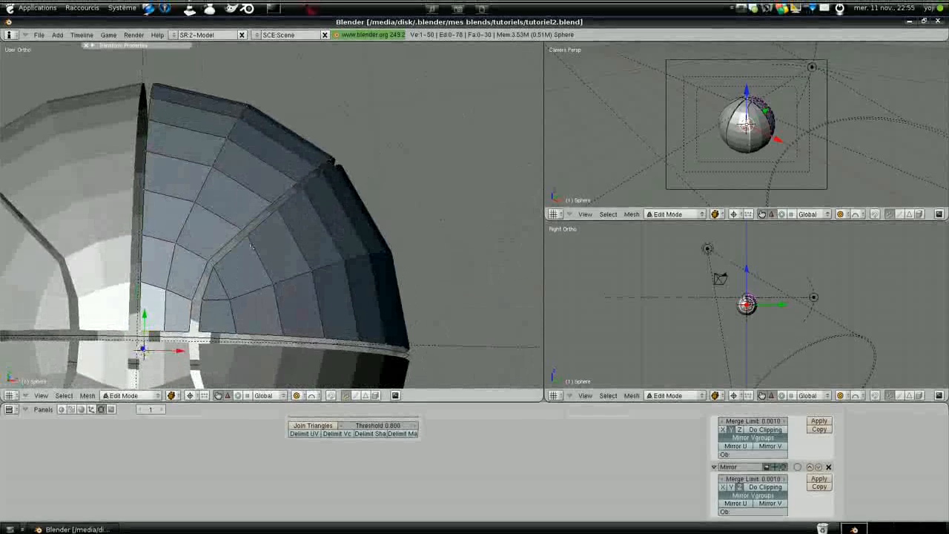
scroll(265, 263, down, 3)
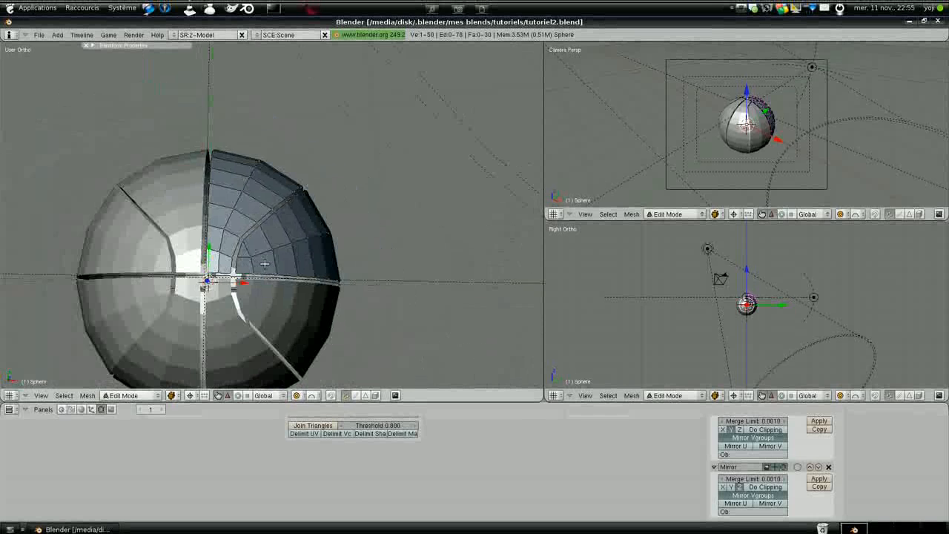